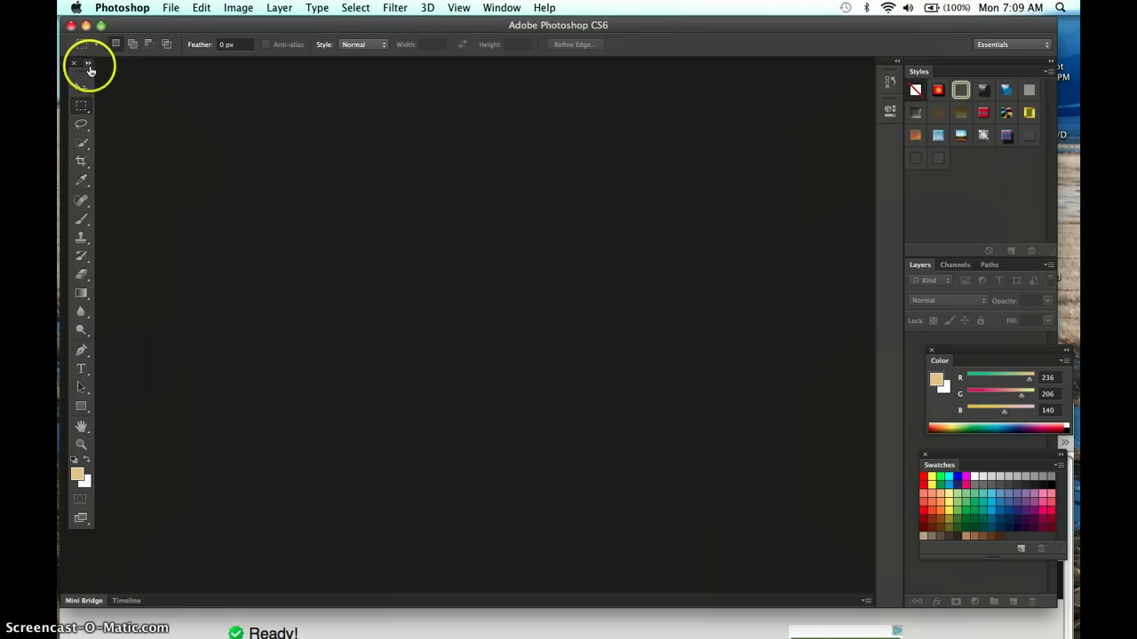
Expand the toolbox to two columns, float it beside the canvas area, and show the History panel.
left_click(89, 66)
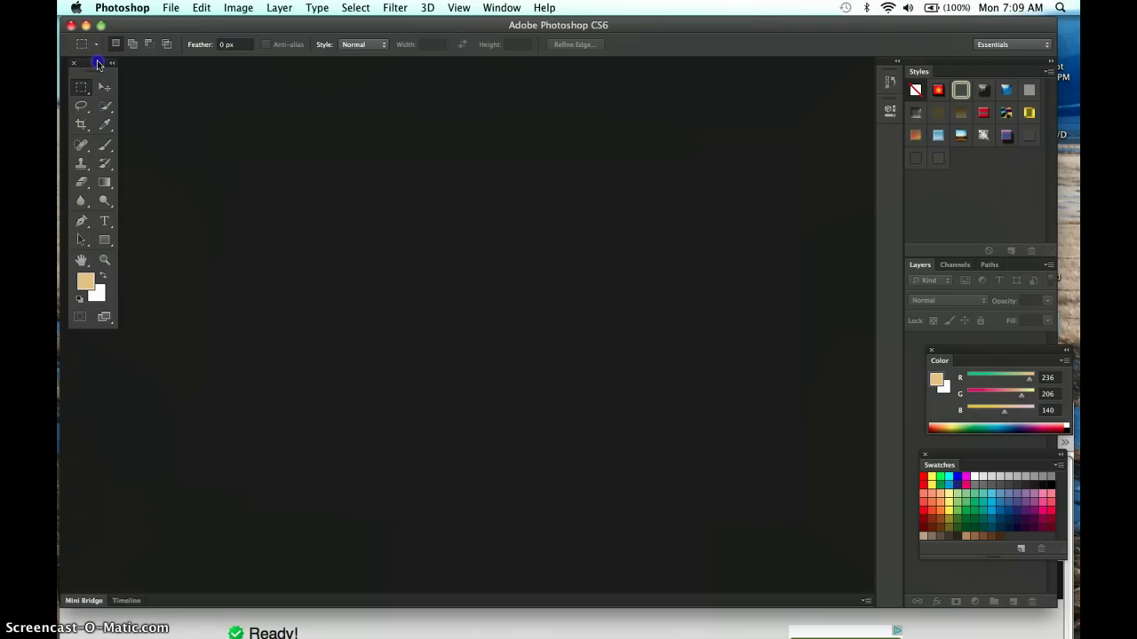
left_click_drag(101, 62, 129, 108)
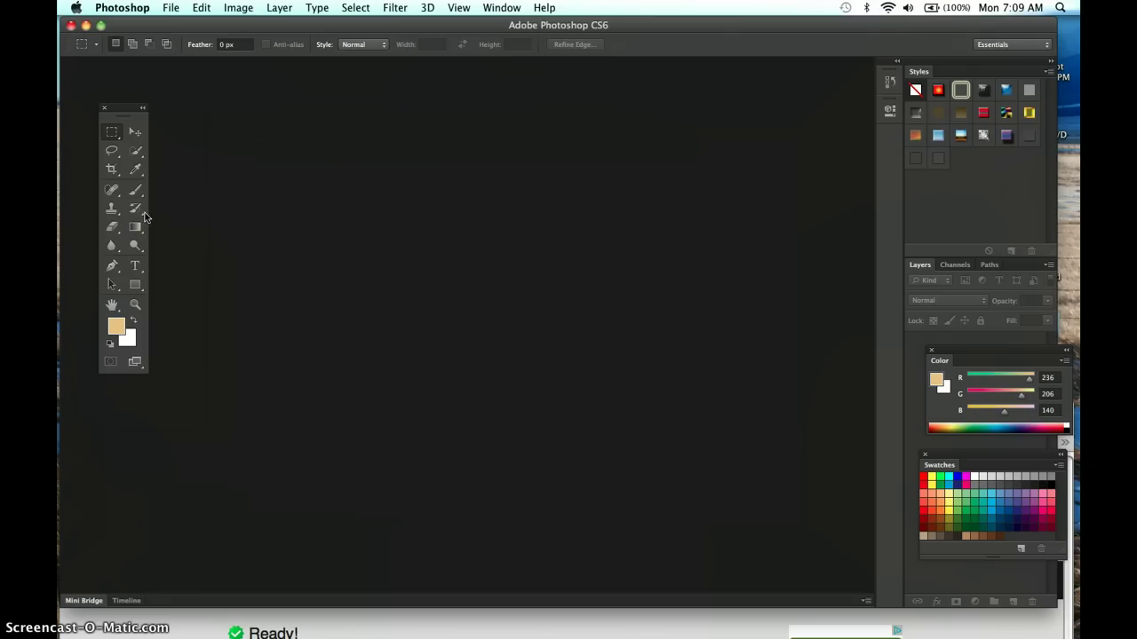
left_click(228, 201)
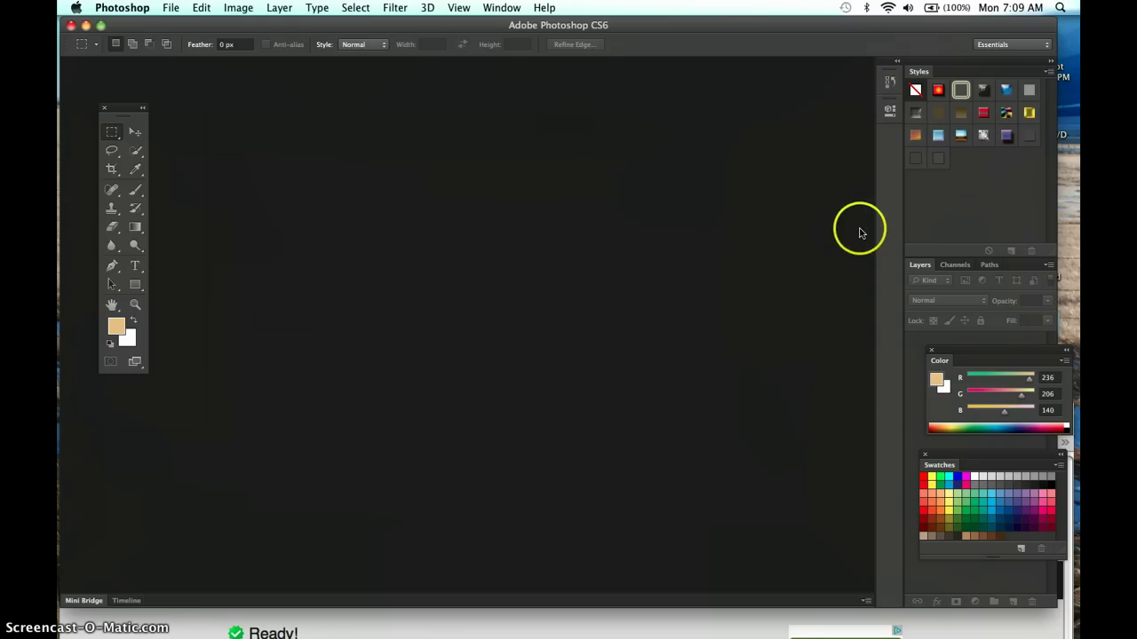
left_click(494, 11)
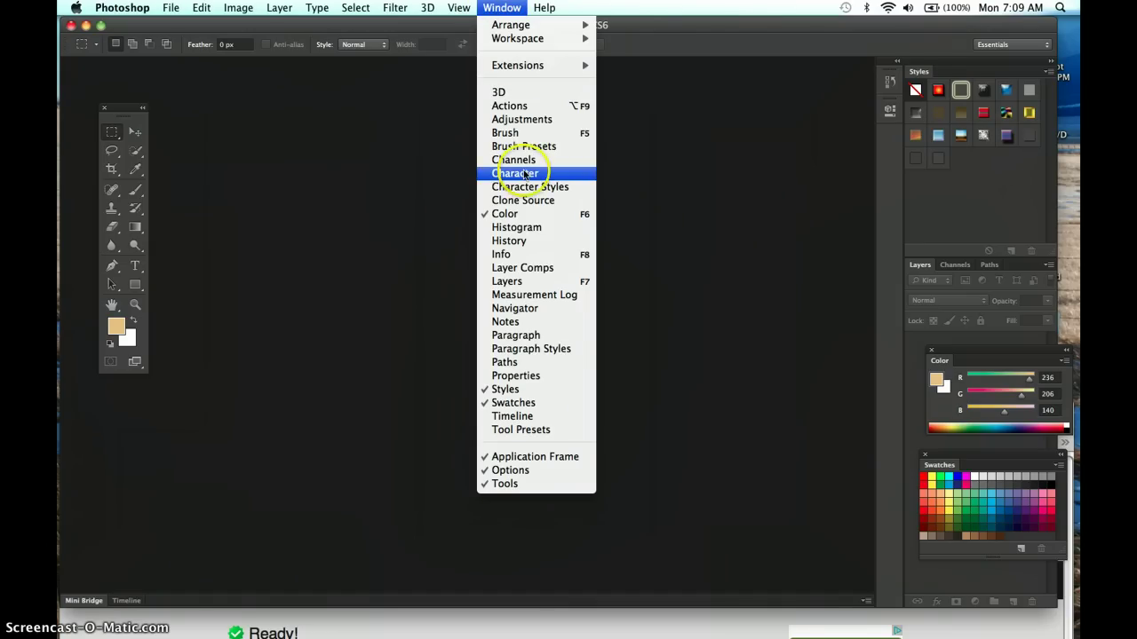
left_click(512, 246)
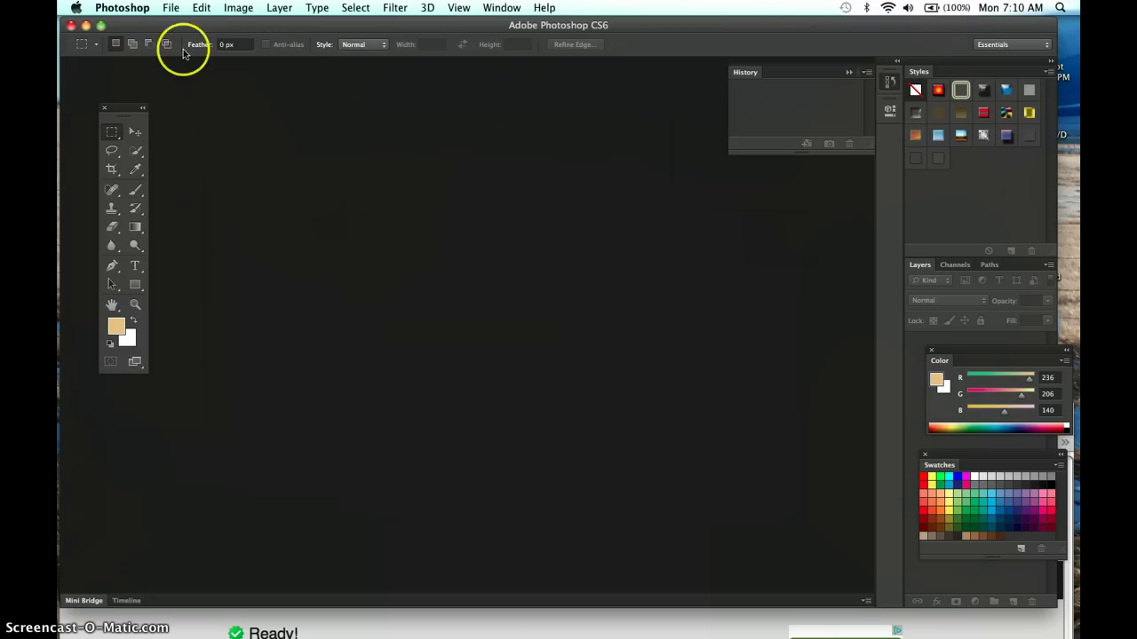
Open the birthday JPEG photo stored on Macintosh HD.
left_click(171, 11)
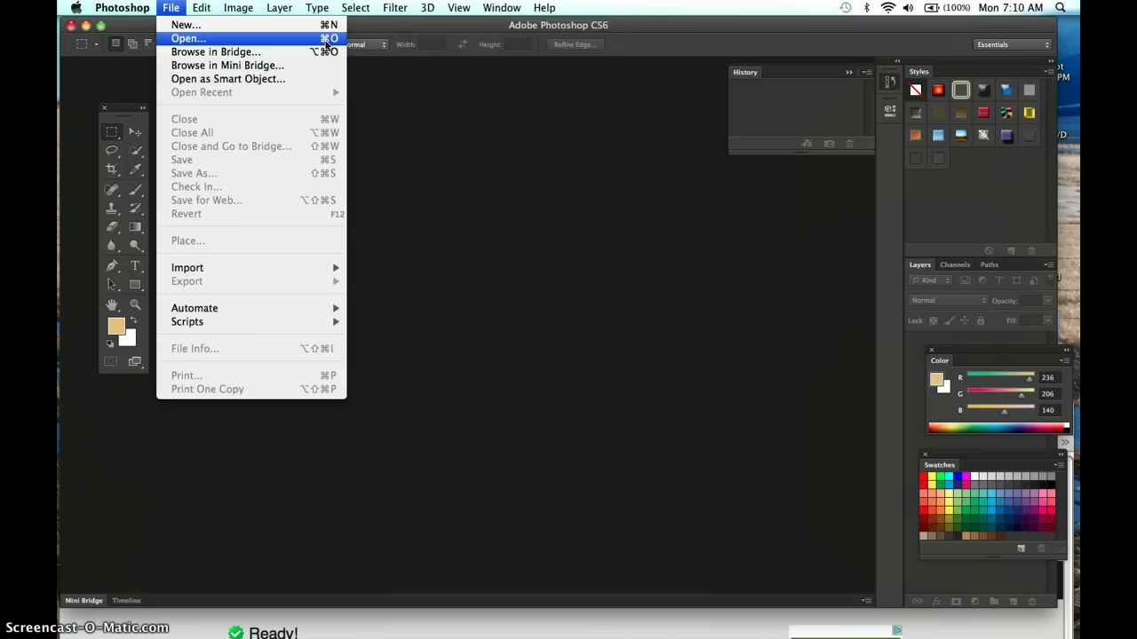
left_click(326, 41)
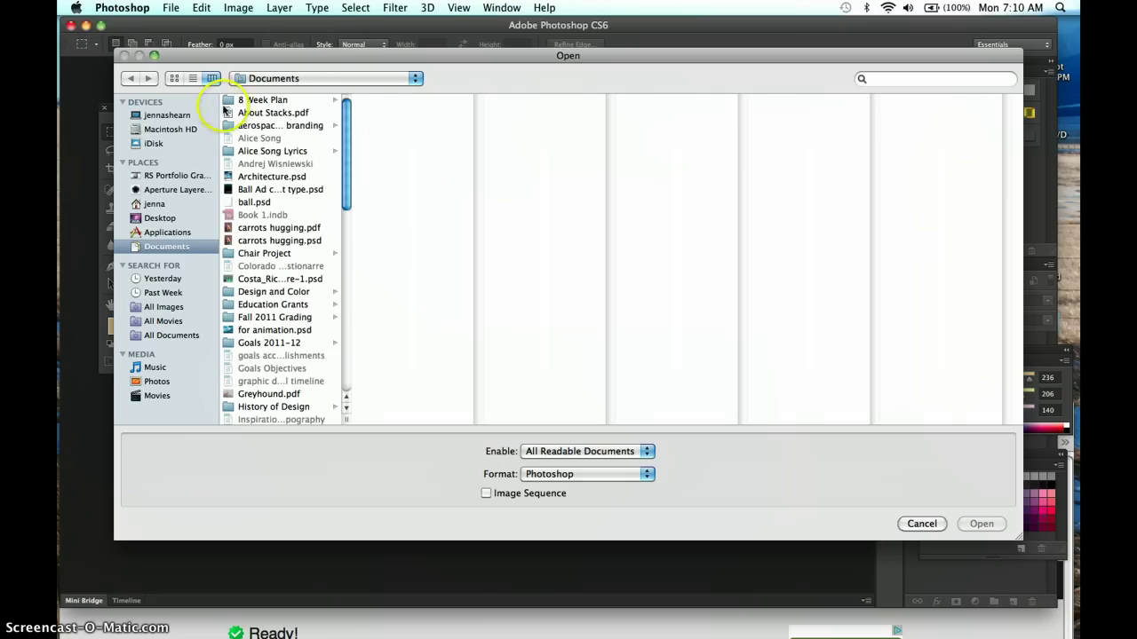
left_click(193, 130)
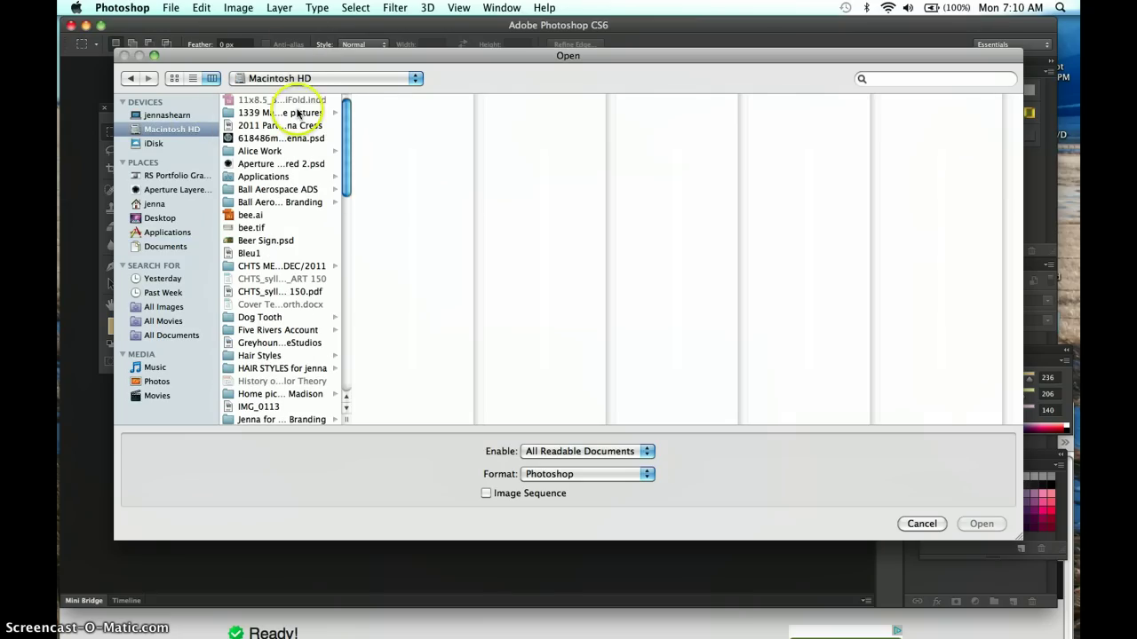
left_click_drag(348, 111, 348, 334)
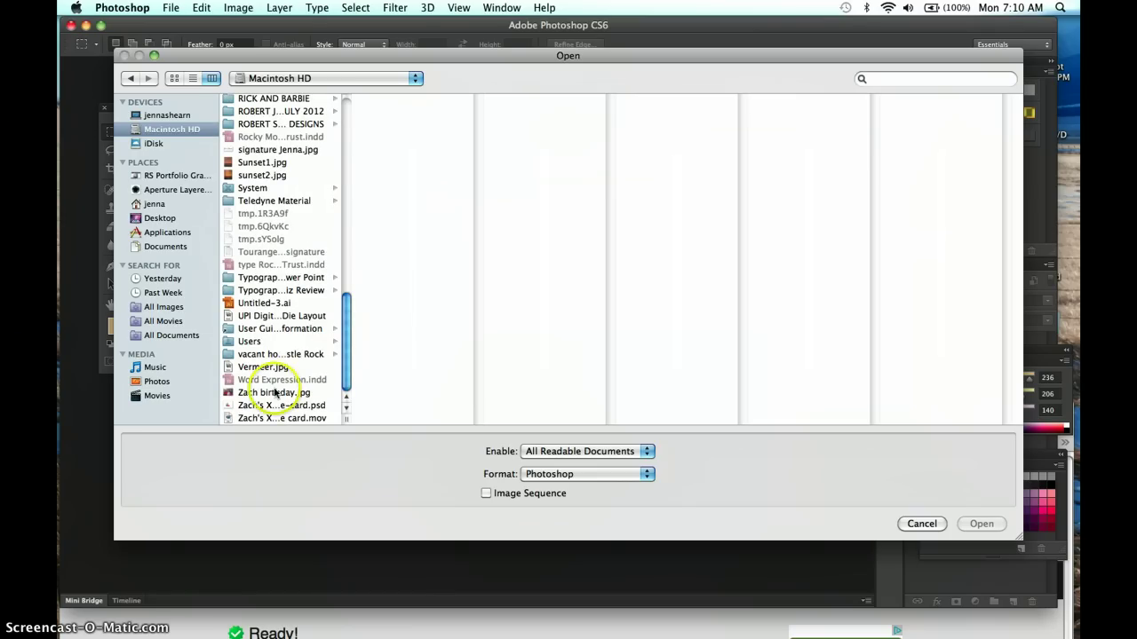
left_click(268, 395)
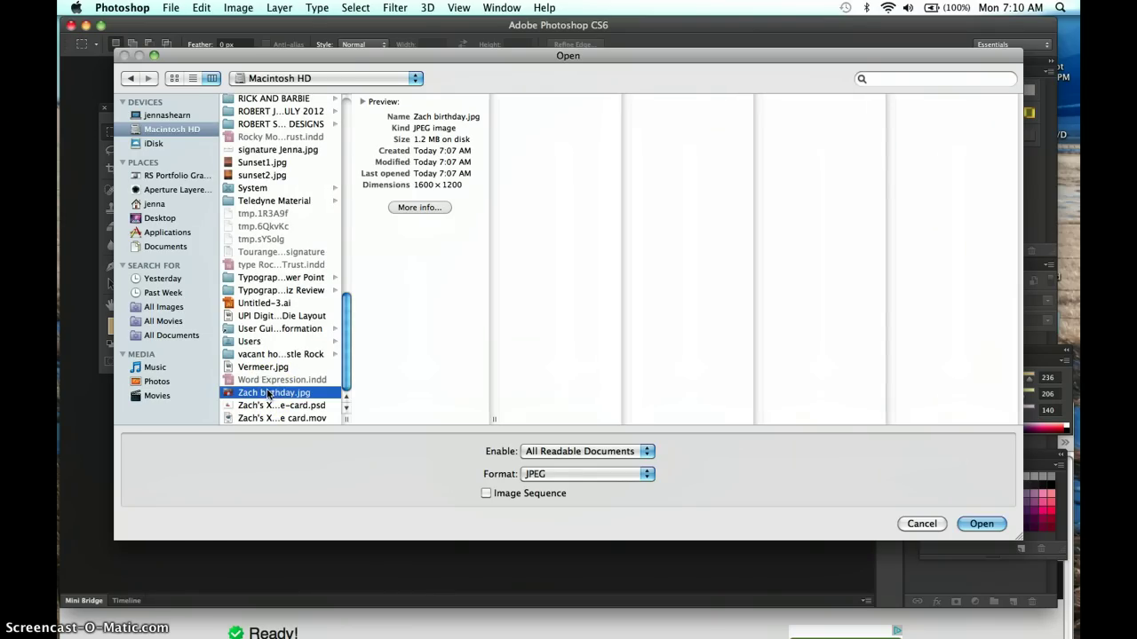
double_click(268, 394)
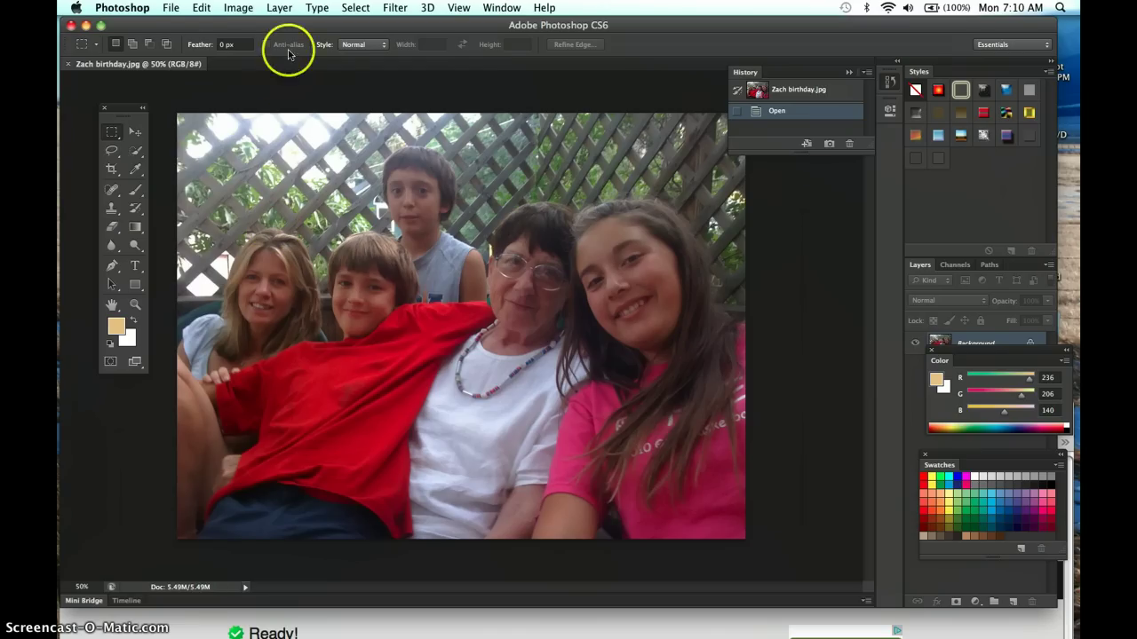
Set the photo's resolution to 300 pixels/inch in Image Size with Resample Image turned off.
left_click(238, 9)
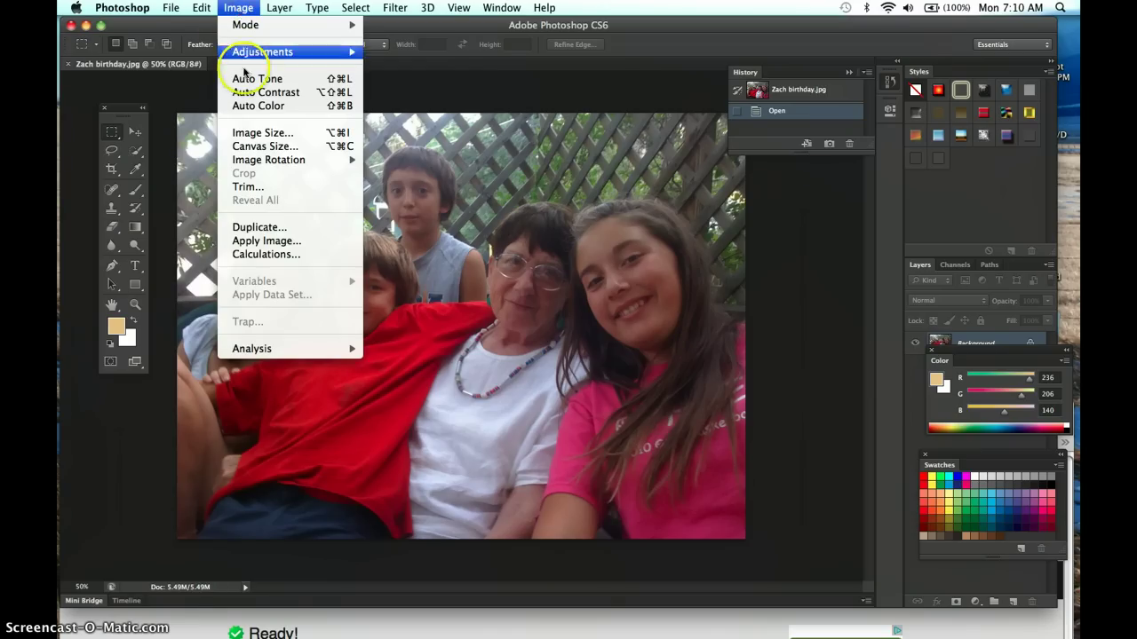
left_click(253, 133)
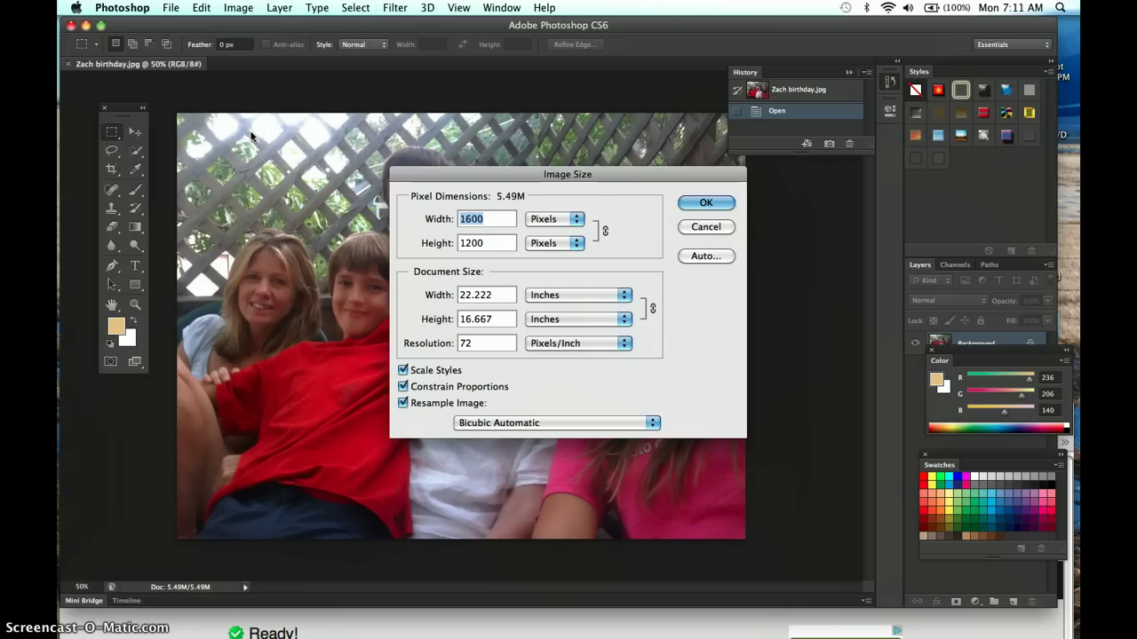
left_click_drag(413, 173, 511, 24)
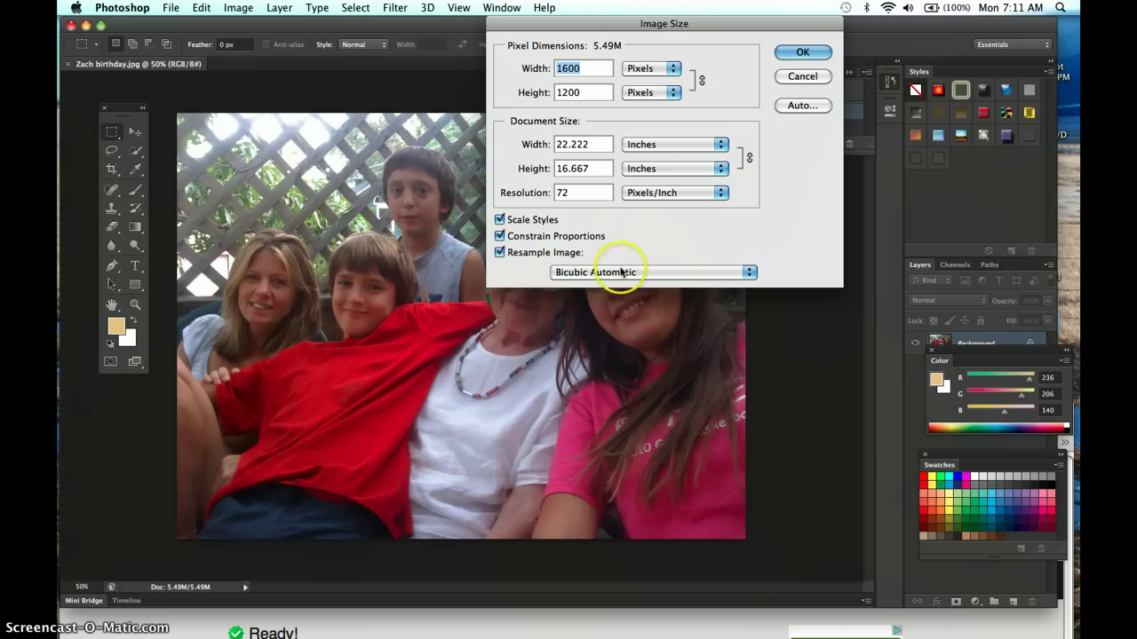
left_click(499, 252)
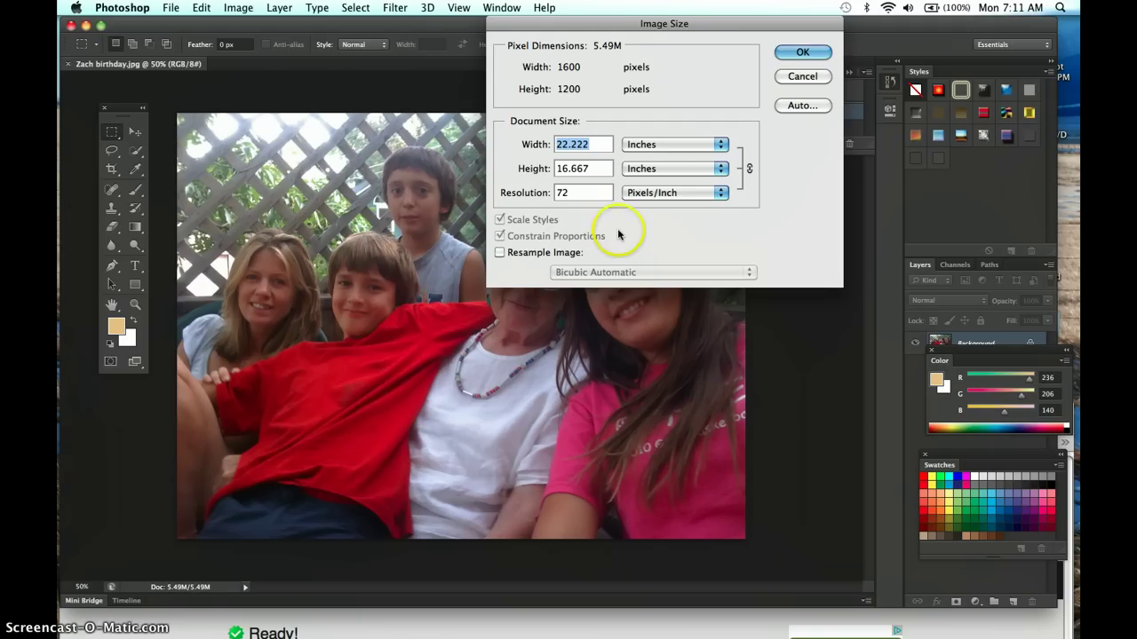
double_click(564, 192)
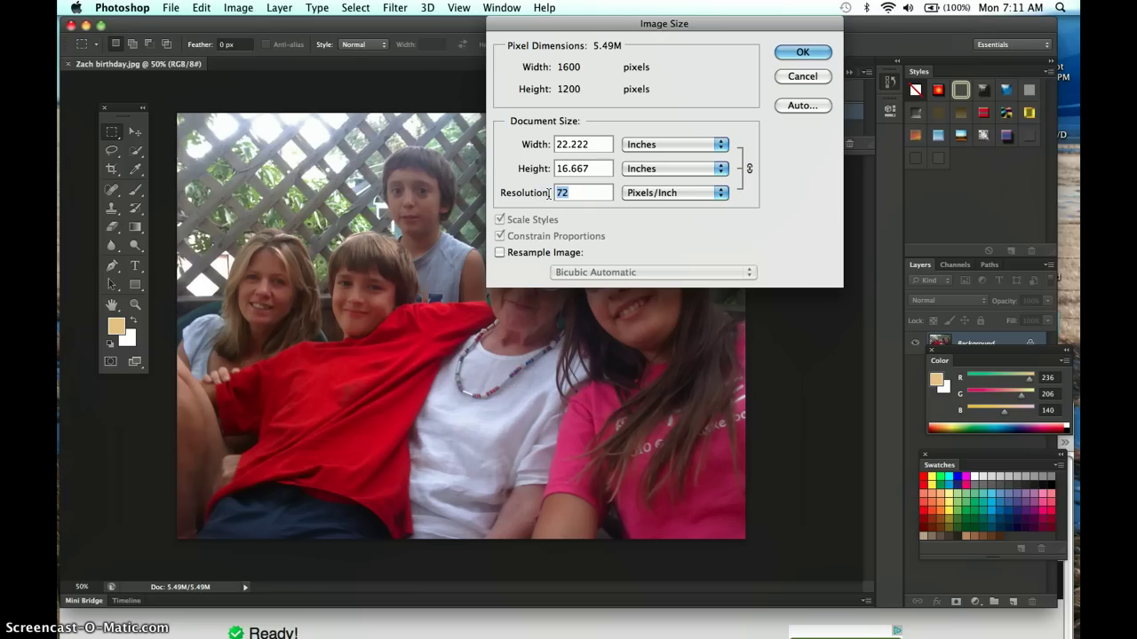
type("300")
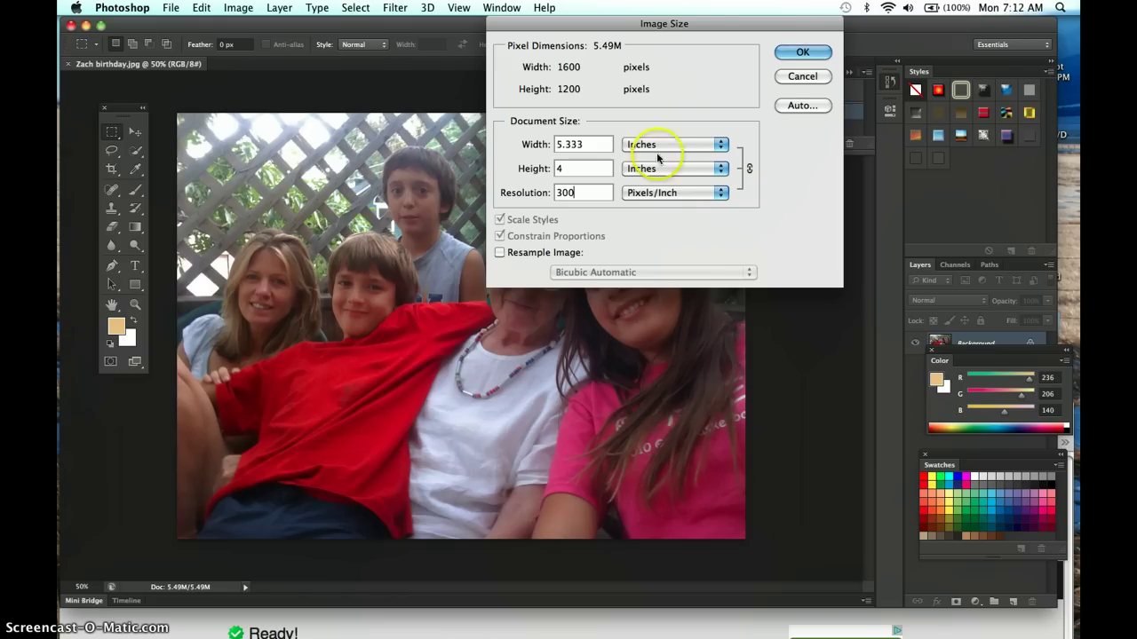
left_click(787, 53)
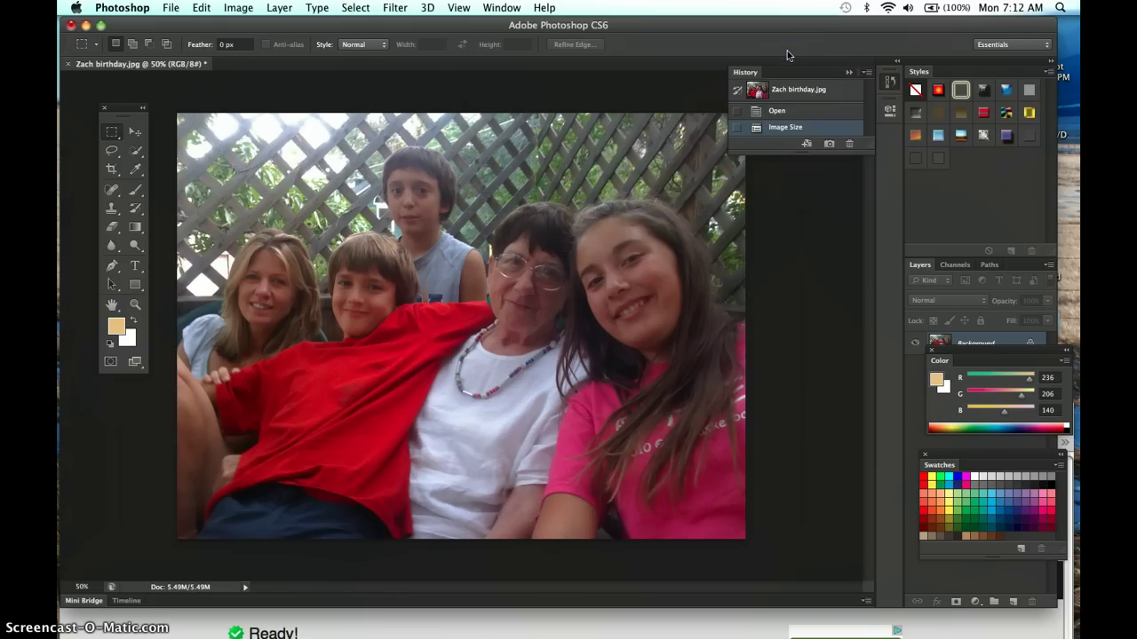
Enlarge the History panel downward and check the Open and Image Size states, keeping Image Size selected.
left_click_drag(789, 69, 822, 76)
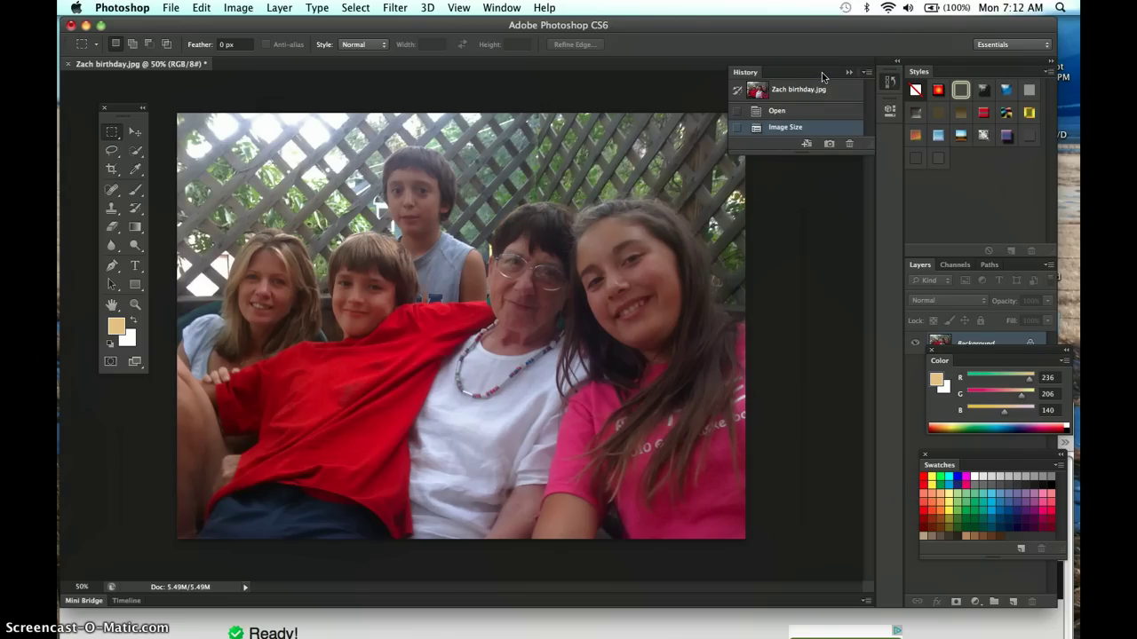
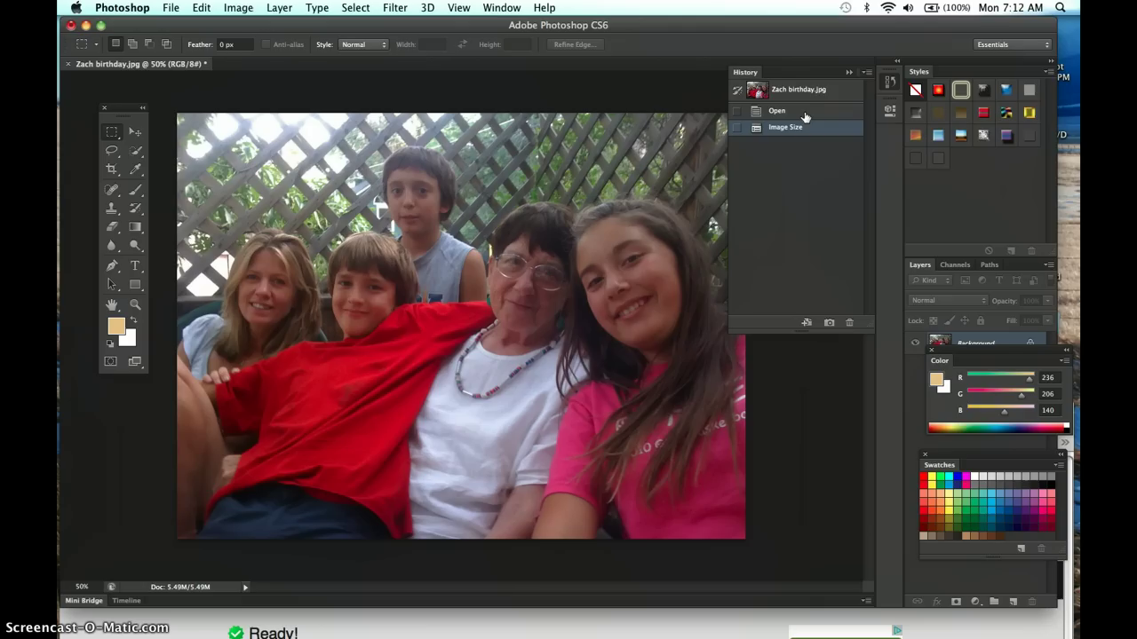
left_click(795, 113)
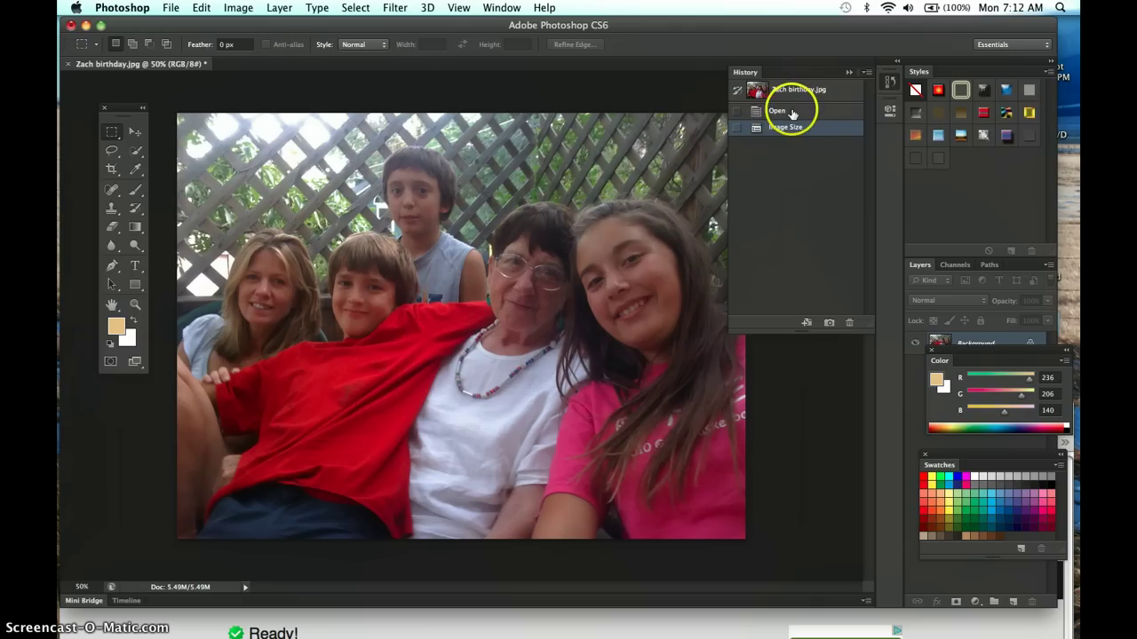
left_click(790, 127)
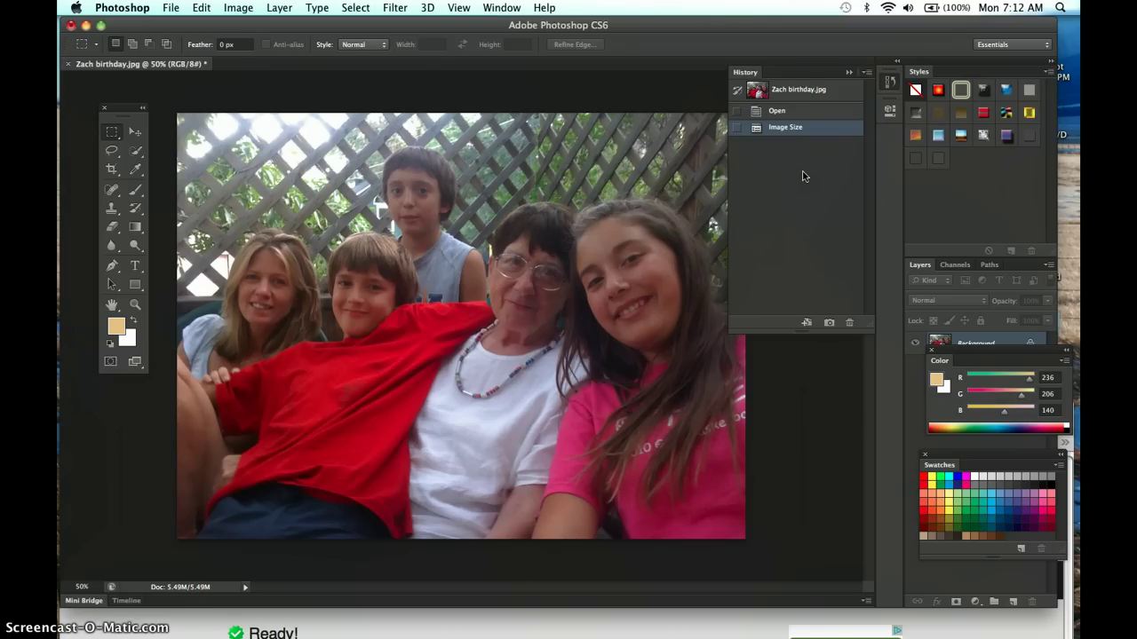
left_click(815, 71)
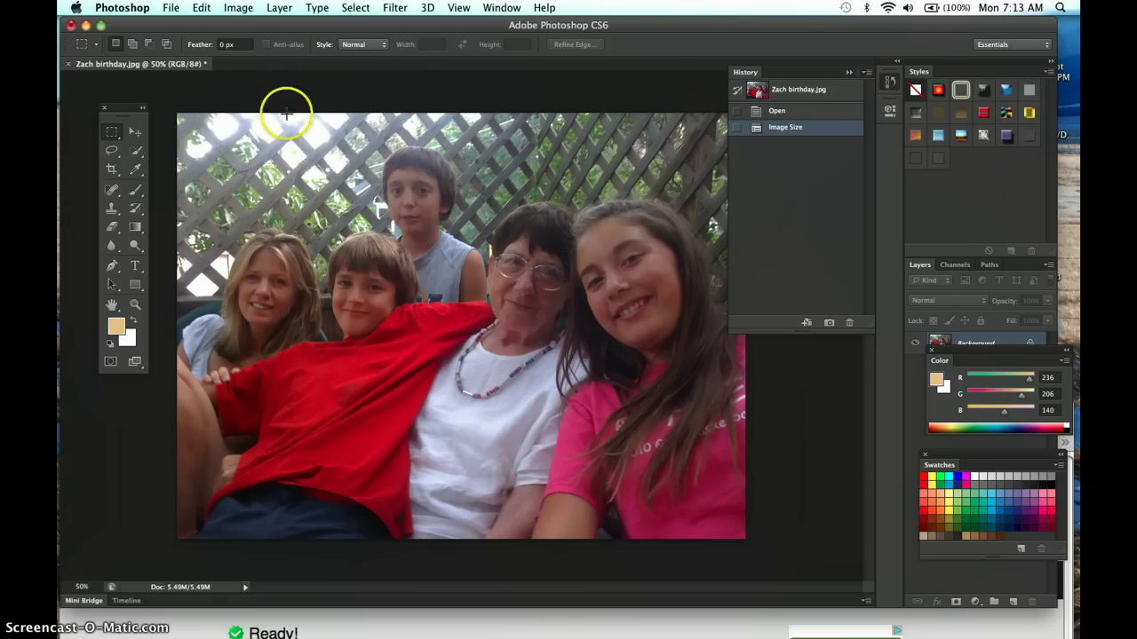
Apply a Hue/Saturation adjustment to the photo with Saturation at -58, leaving Hue and Lightness at 0.
left_click(240, 9)
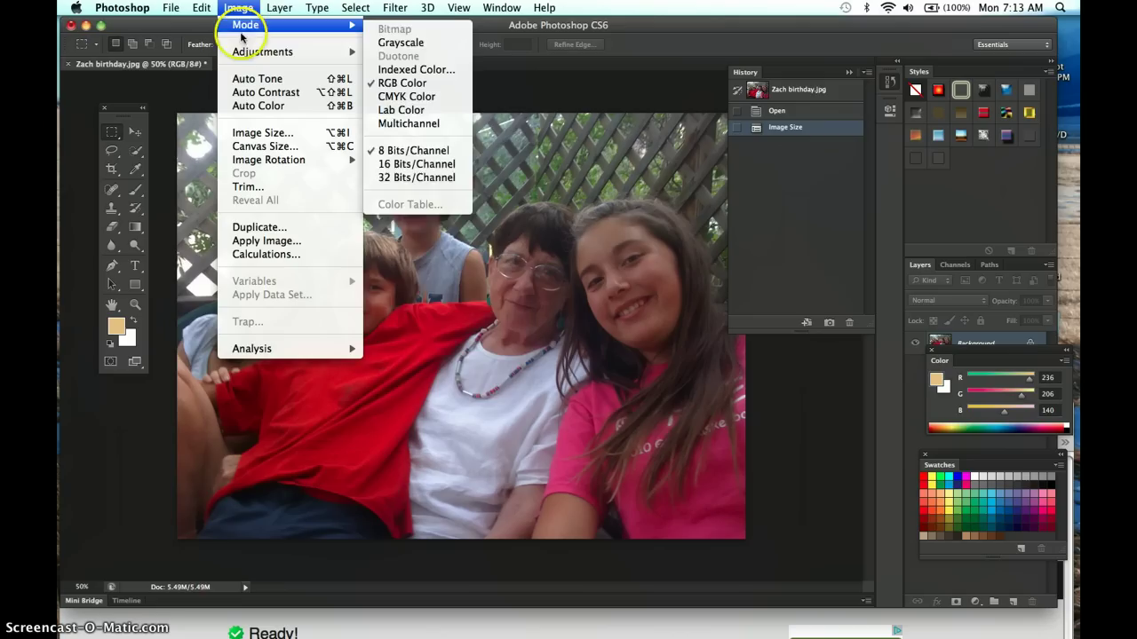
mouse_move(240, 56)
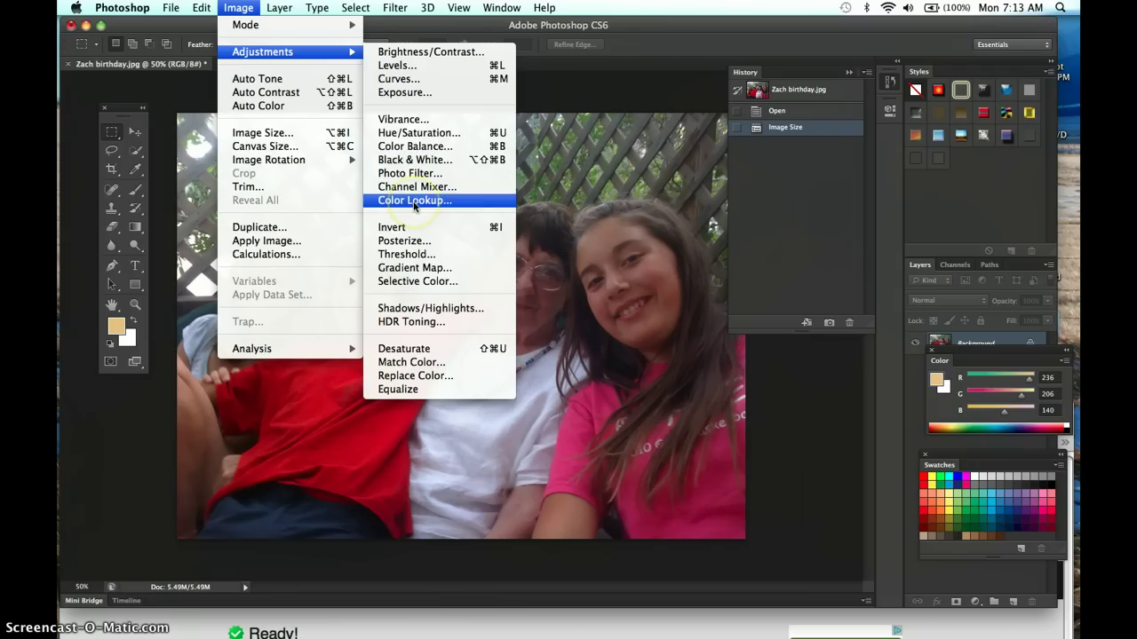
left_click(453, 132)
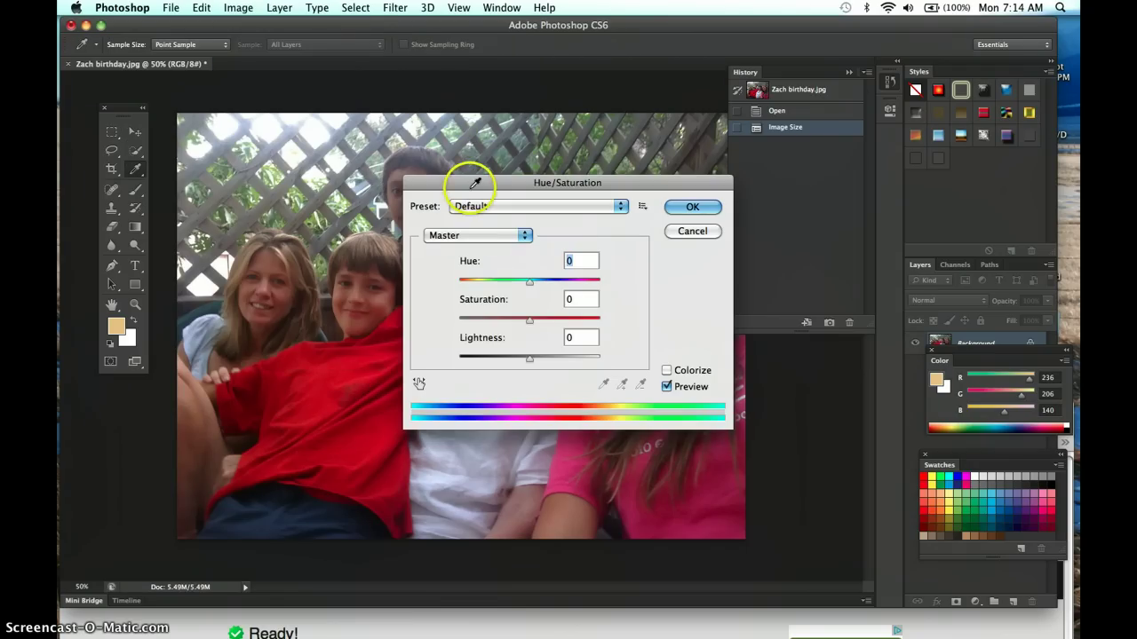
left_click_drag(469, 182, 219, 34)
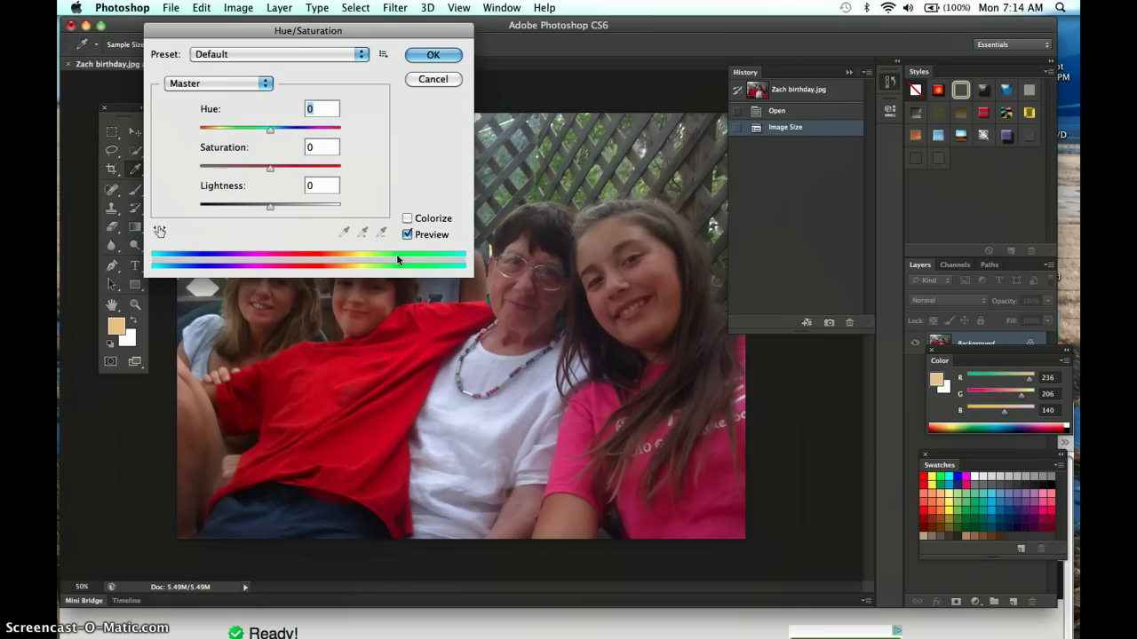
left_click_drag(397, 258, 148, 258)
left_click_drag(271, 133, 270, 171)
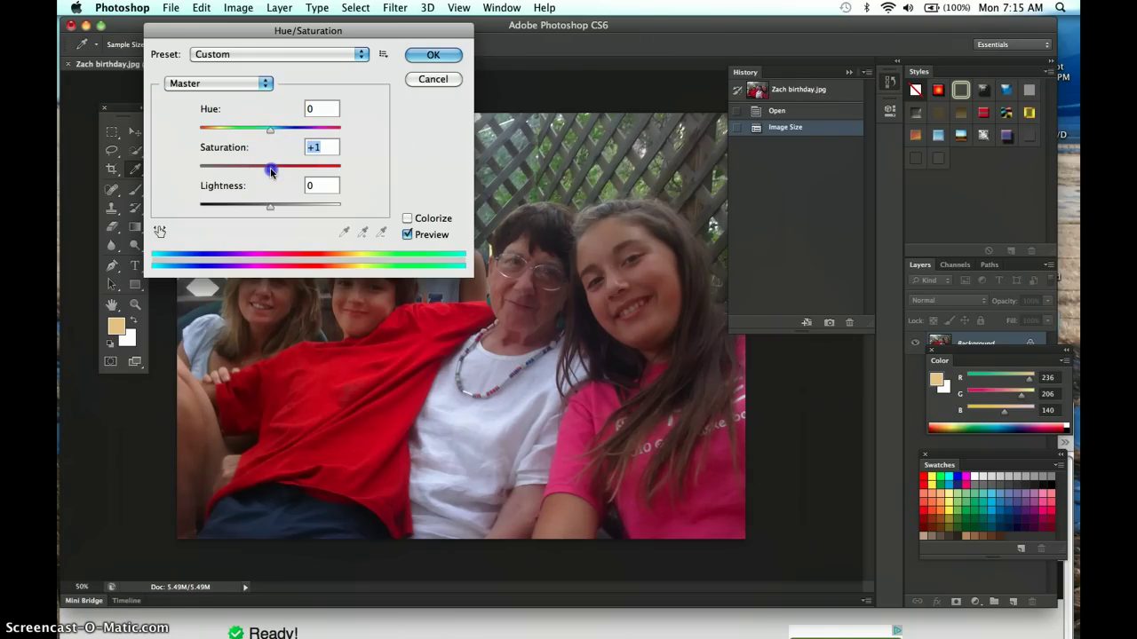
left_click_drag(271, 171, 271, 213)
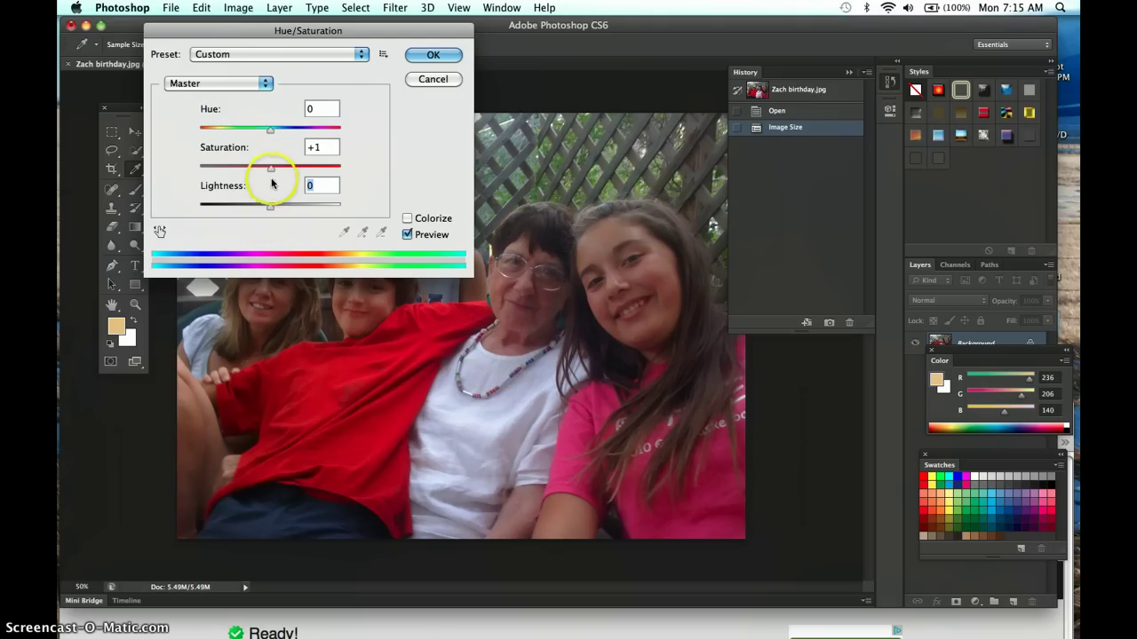
left_click_drag(271, 167, 229, 173)
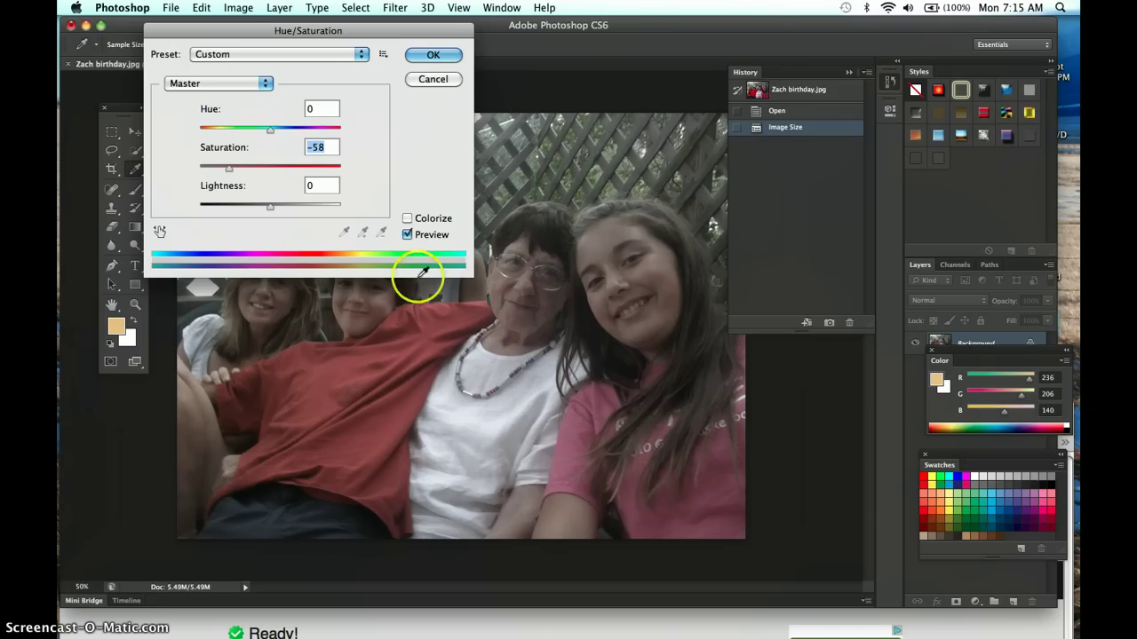
left_click(433, 55)
key("m")
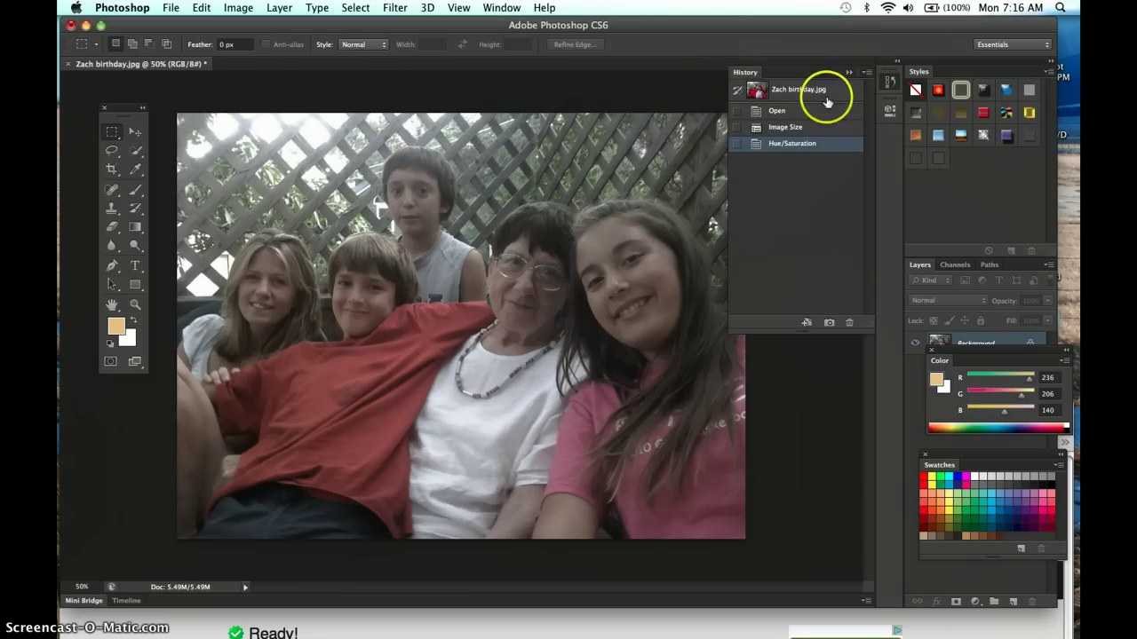
Create a history snapshot of the desaturated photo and name it Old Style.
left_click(828, 324)
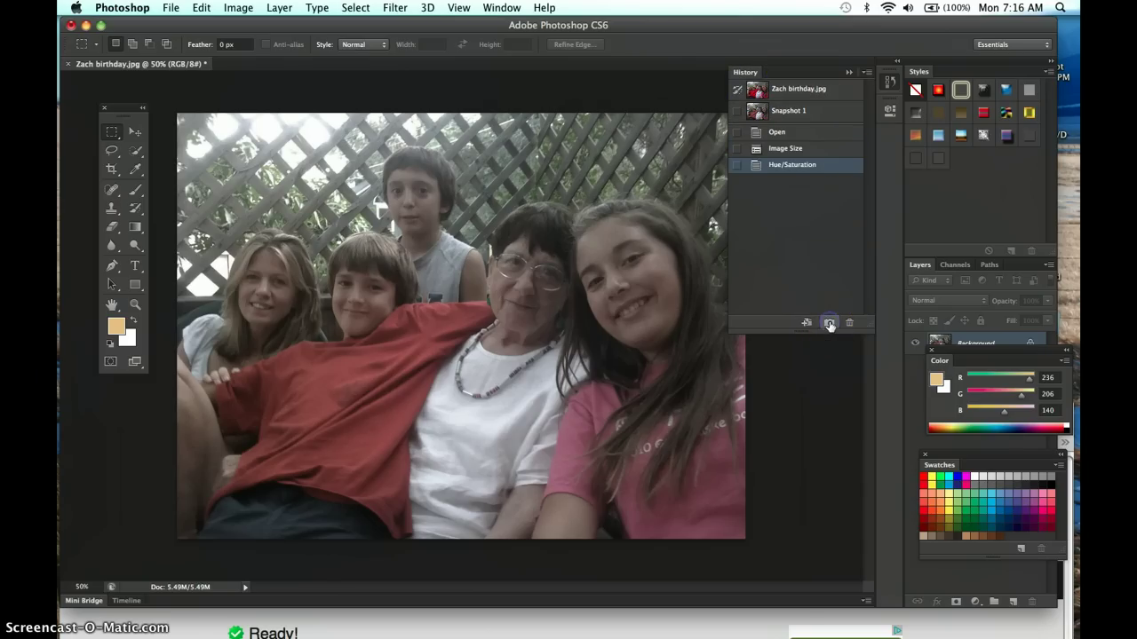
left_click(801, 108)
left_click_drag(800, 104, 794, 132)
double_click(795, 113)
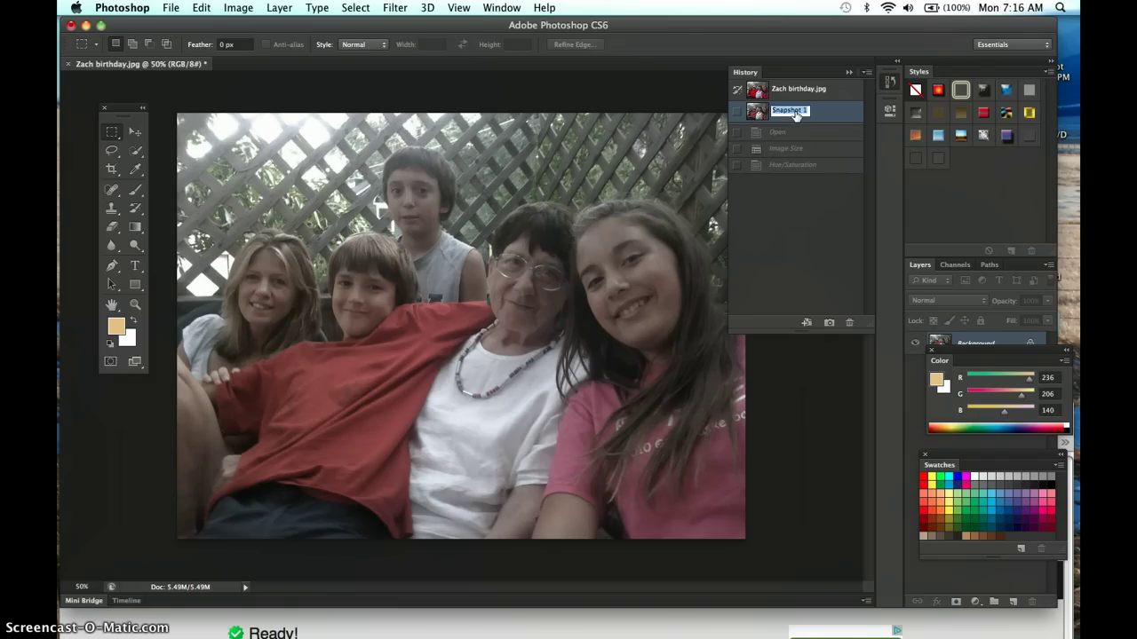
type("Old Style")
Activate the History Brush on the Hue/Saturation state and try the Old Style snapshot and the Open state as its source.
left_click(789, 168)
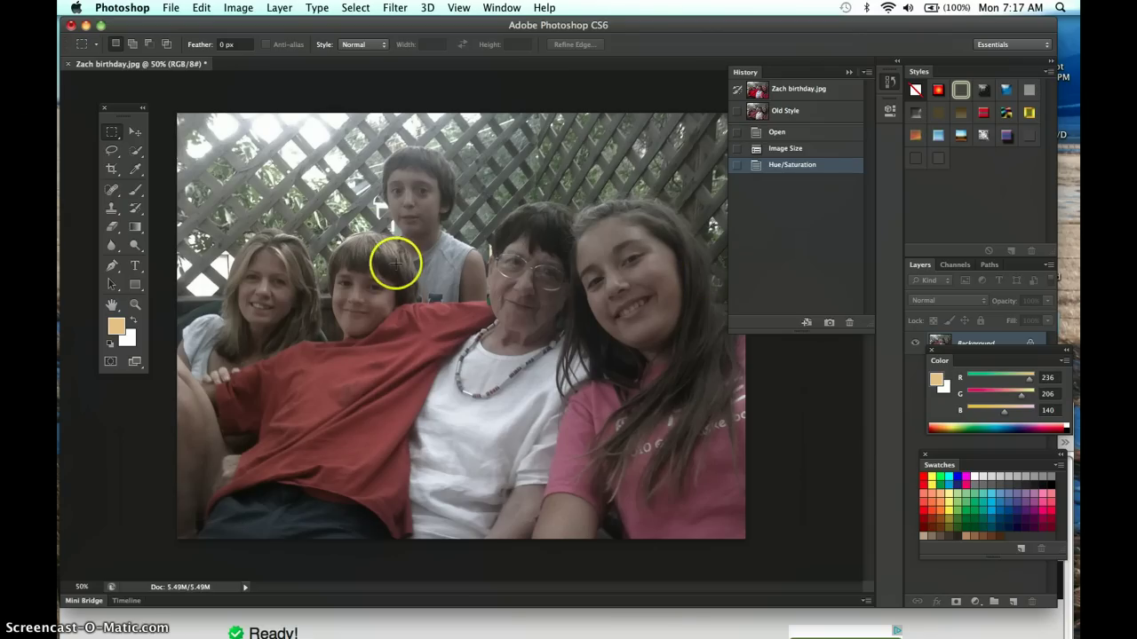
left_click(135, 210)
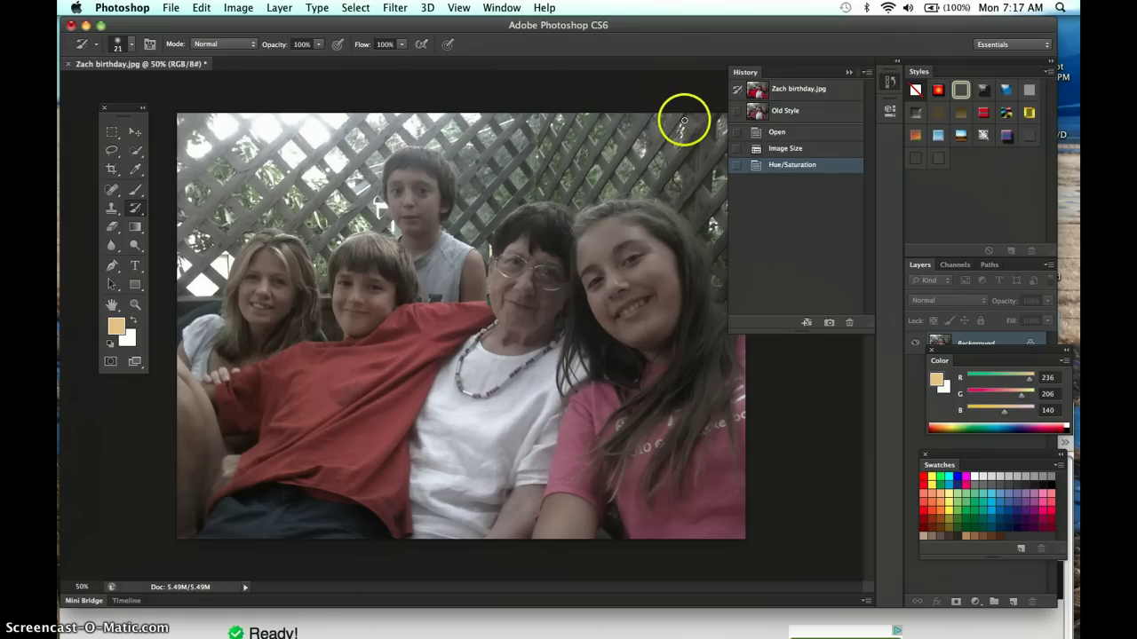
left_click(736, 114)
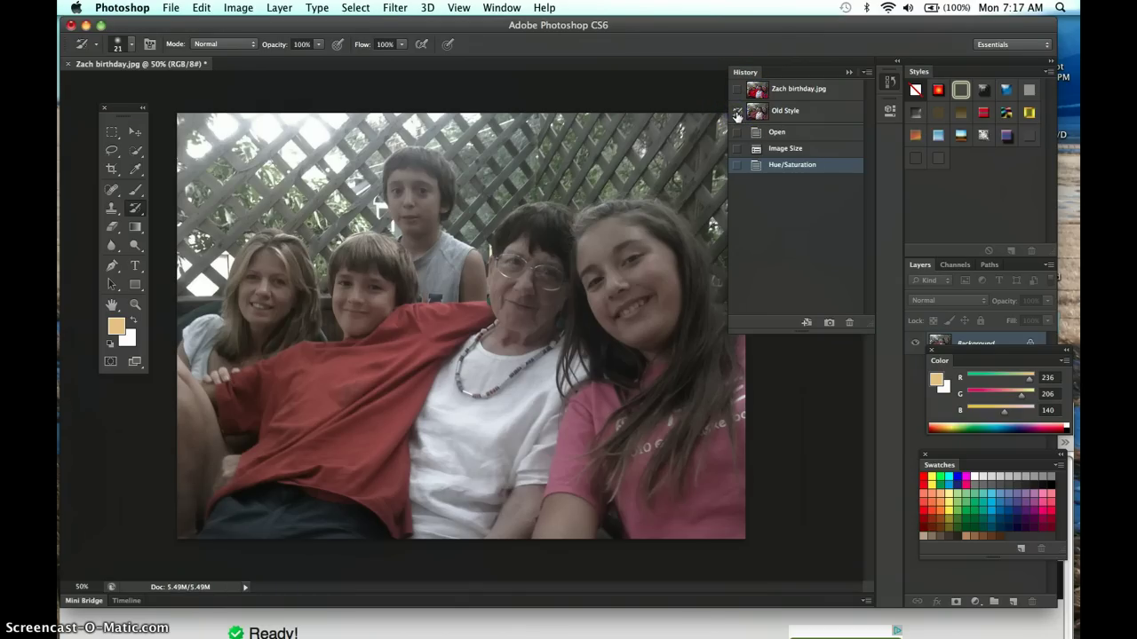
left_click(736, 133)
Compare the Old Style and original snapshots, ending on the Hue/Saturation state with the original photo snapshot as the History Brush source.
left_click(813, 113)
left_click(812, 91)
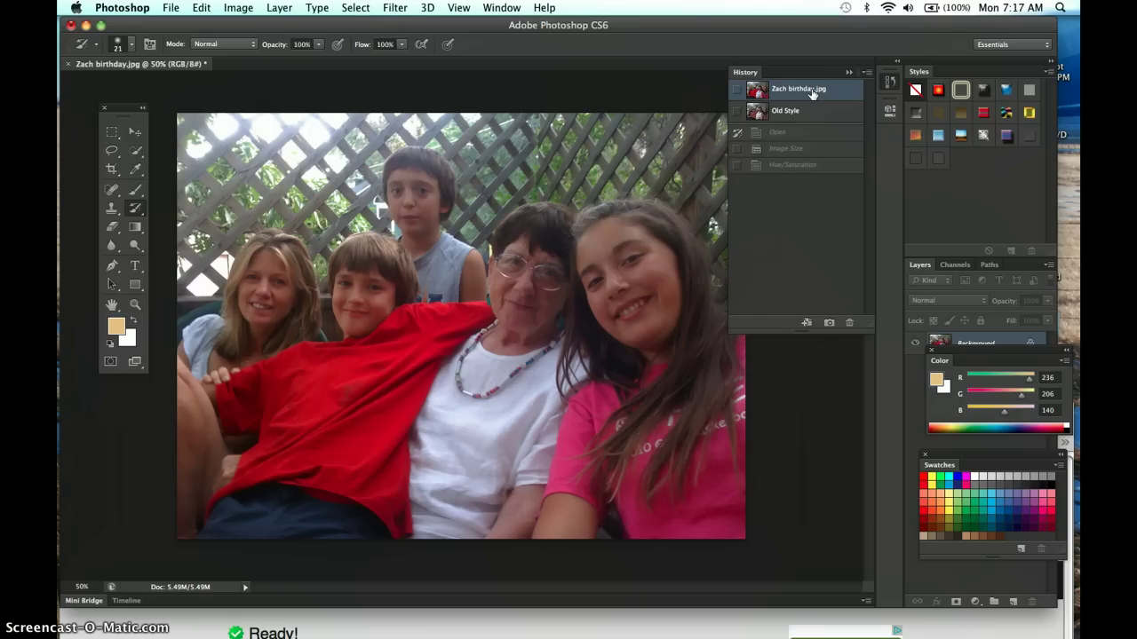
left_click(791, 165)
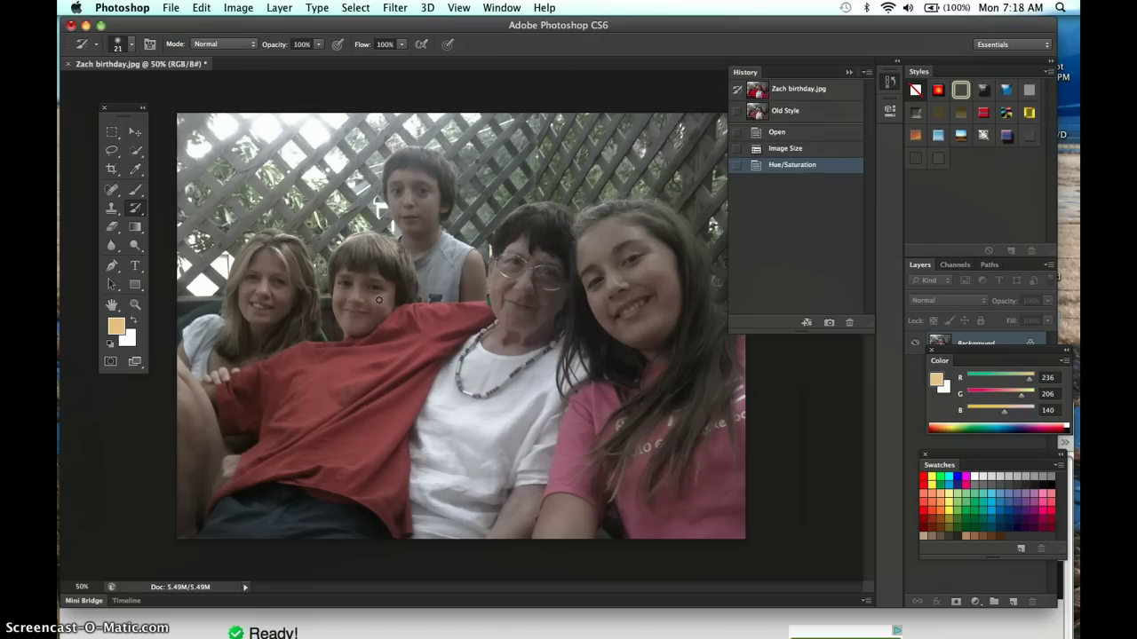
Set the History Brush size to 32 px.
left_click(131, 45)
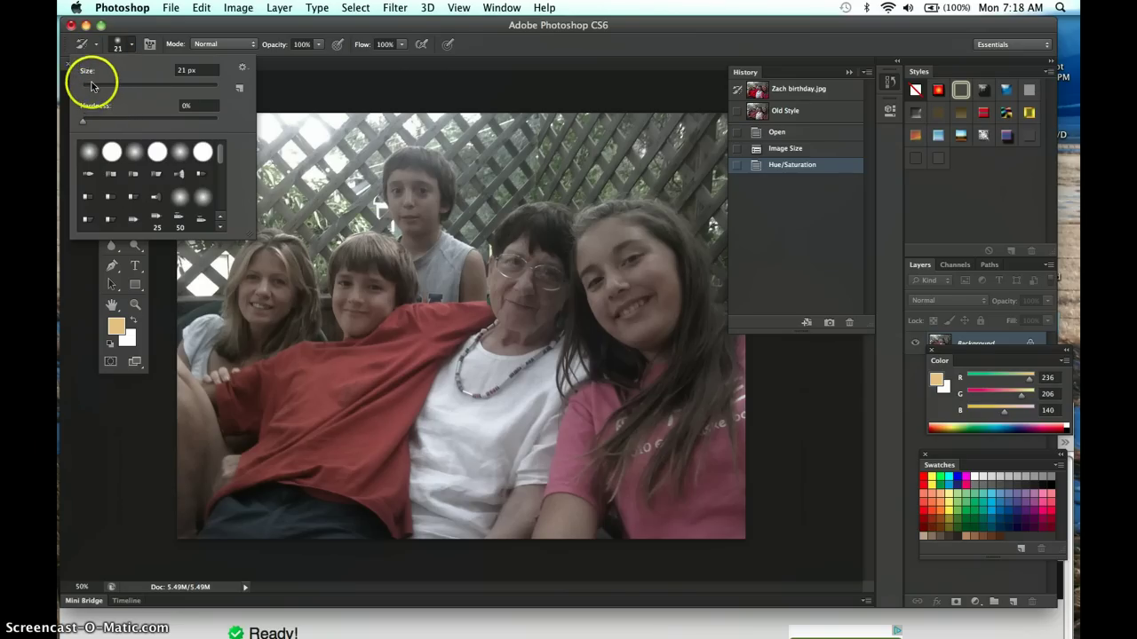
left_click_drag(95, 92, 103, 92)
left_click(187, 79)
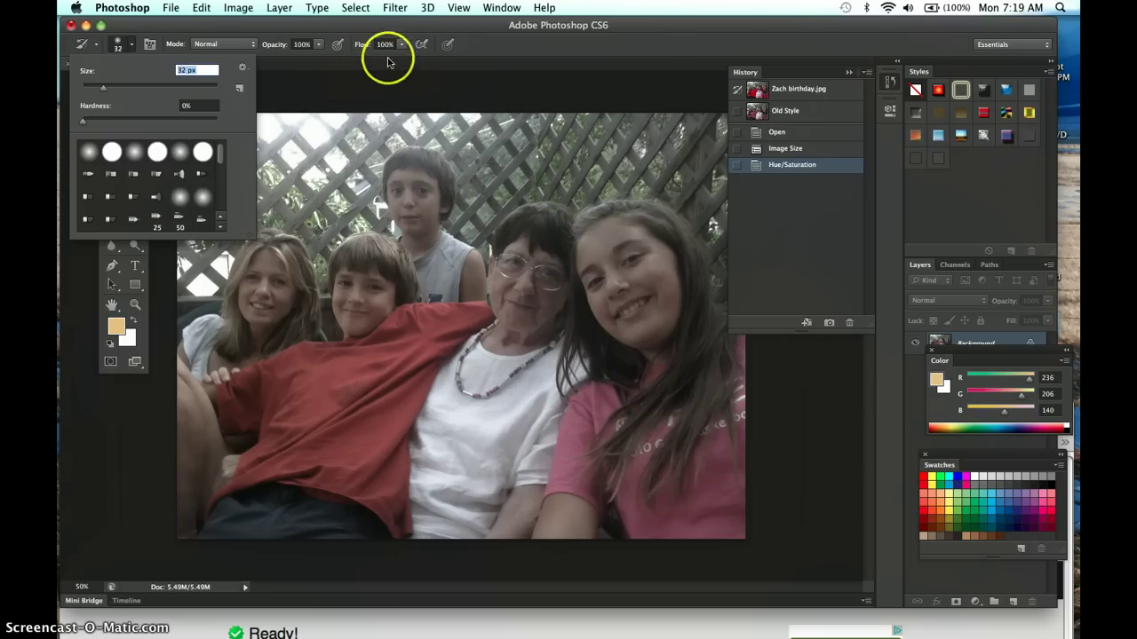
left_click(378, 87)
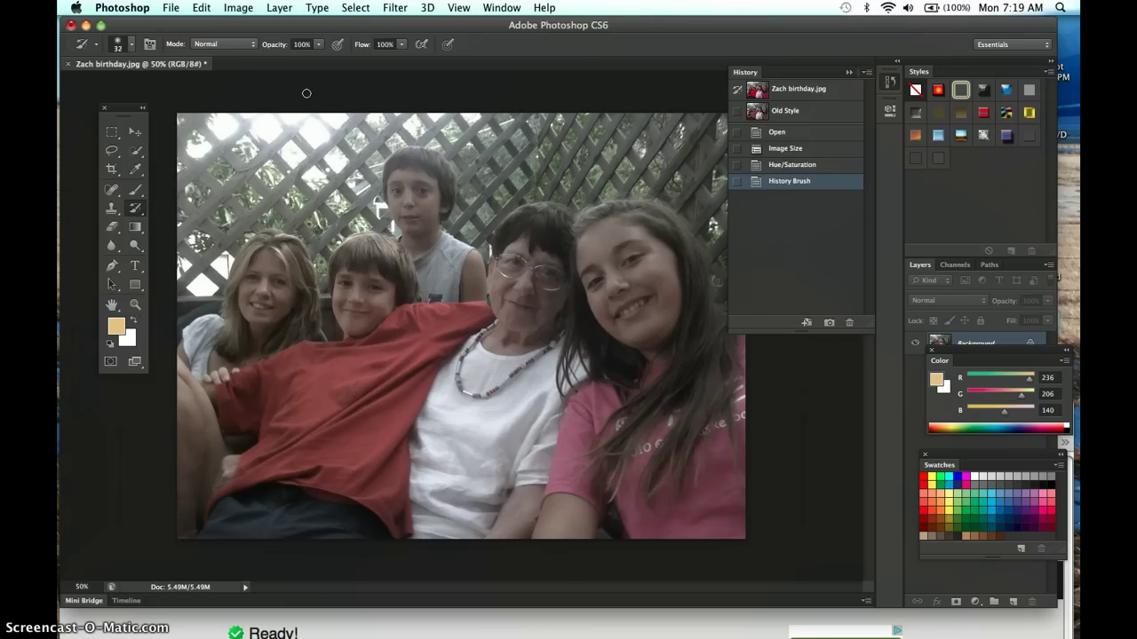
Enlarge the History Brush to 100 px.
key("bracketright")
key("bracketright")
key("bracketright")
key("bracketright")
key("bracketright")
key("bracketright")
key("bracketright")
key("bracketright")
key("bracketright")
key("bracketright")
key("bracketright")
key("bracketleft")
key("bracketleft")
key("bracketleft")
key("bracketleft")
key("bracketleft")
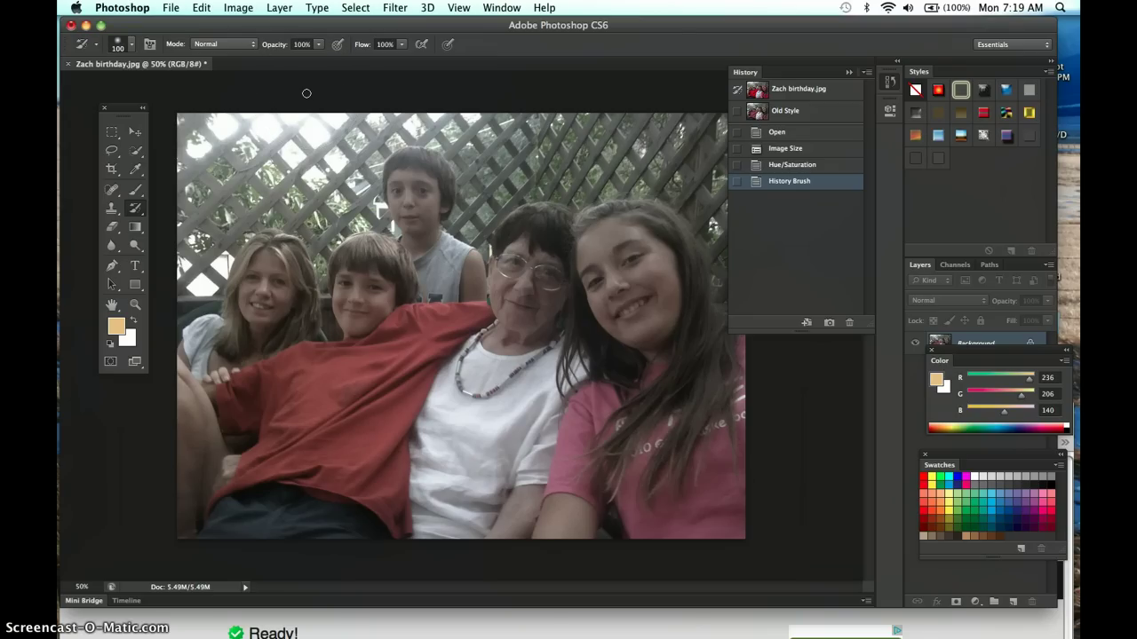
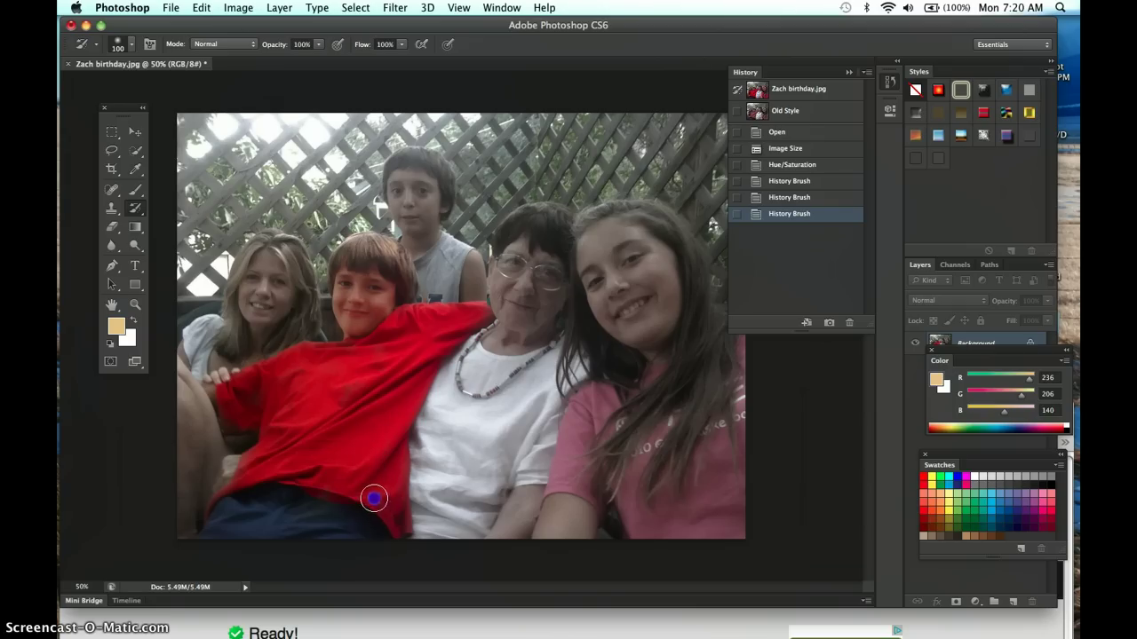
Paint the original colours back over the boy in the red shirt, including his face, hair and trousers.
mouse_move(370, 394)
left_mouse_down()
mouse_move(345, 408)
mouse_move(356, 378)
left_mouse_up()
left_click_drag(238, 389, 231, 414)
left_click_drag(361, 363, 391, 362)
left_click_drag(324, 405, 324, 405)
mouse_move(368, 286)
left_mouse_down()
mouse_move(358, 246)
mouse_move(379, 252)
left_mouse_up()
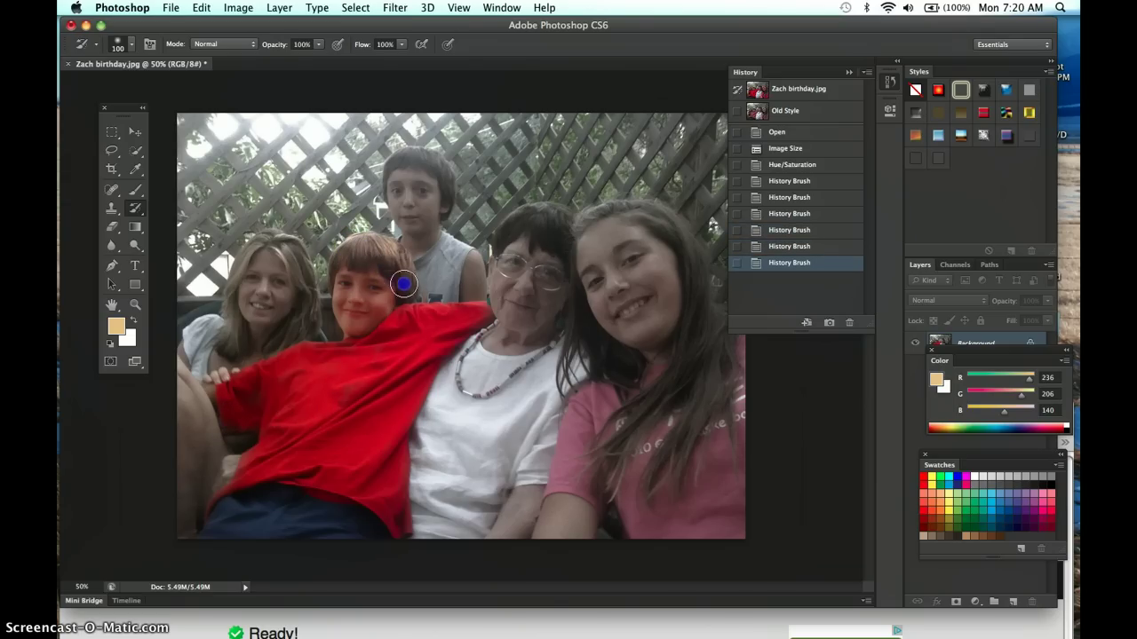
left_click_drag(386, 371, 385, 370)
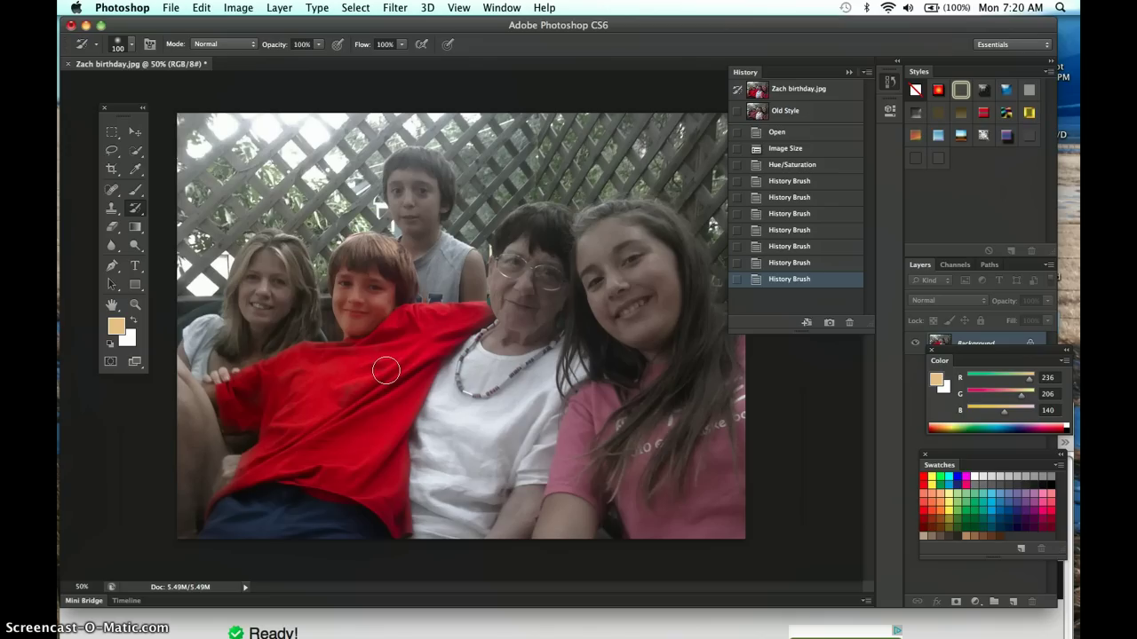
Paint the original colours back over the older woman in the white shirt, adjusting the History Brush to 125 px.
mouse_move(385, 372)
left_mouse_down()
mouse_move(479, 392)
mouse_move(514, 270)
mouse_move(546, 278)
mouse_move(541, 313)
mouse_move(518, 329)
mouse_move(509, 294)
left_mouse_up()
mouse_move(526, 480)
left_mouse_down()
mouse_move(495, 519)
mouse_move(440, 449)
mouse_move(450, 541)
mouse_move(417, 459)
left_mouse_up()
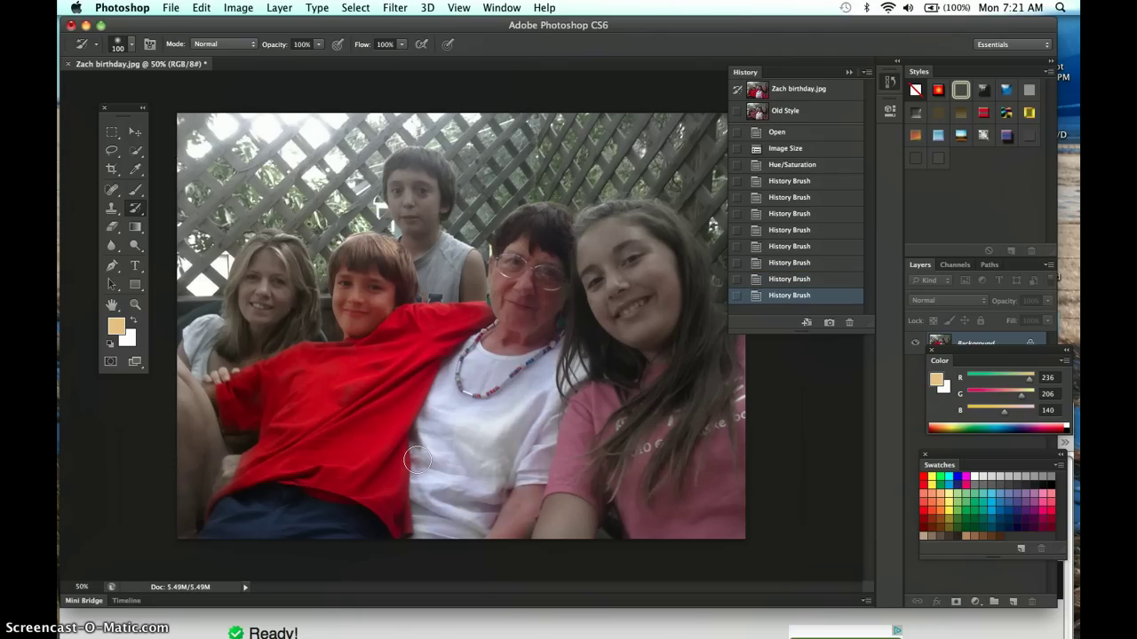
key("bracketright")
key("bracketright")
key("bracketright")
mouse_move(444, 464)
left_mouse_down()
mouse_move(466, 434)
mouse_move(426, 506)
mouse_move(457, 416)
mouse_move(501, 350)
mouse_move(493, 380)
left_mouse_up()
key("bracketleft")
key("bracketleft")
key("bracketleft")
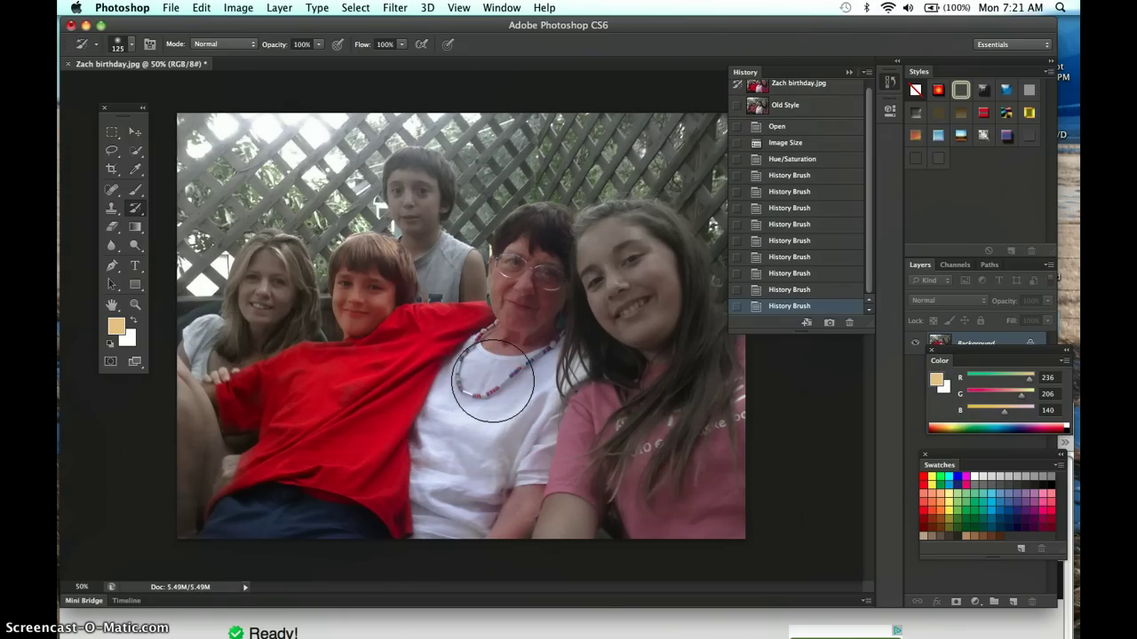
mouse_move(524, 238)
left_mouse_down()
mouse_move(507, 287)
mouse_move(515, 332)
mouse_move(462, 353)
left_mouse_up()
mouse_move(435, 391)
left_mouse_down()
mouse_move(409, 440)
mouse_move(451, 399)
left_mouse_up()
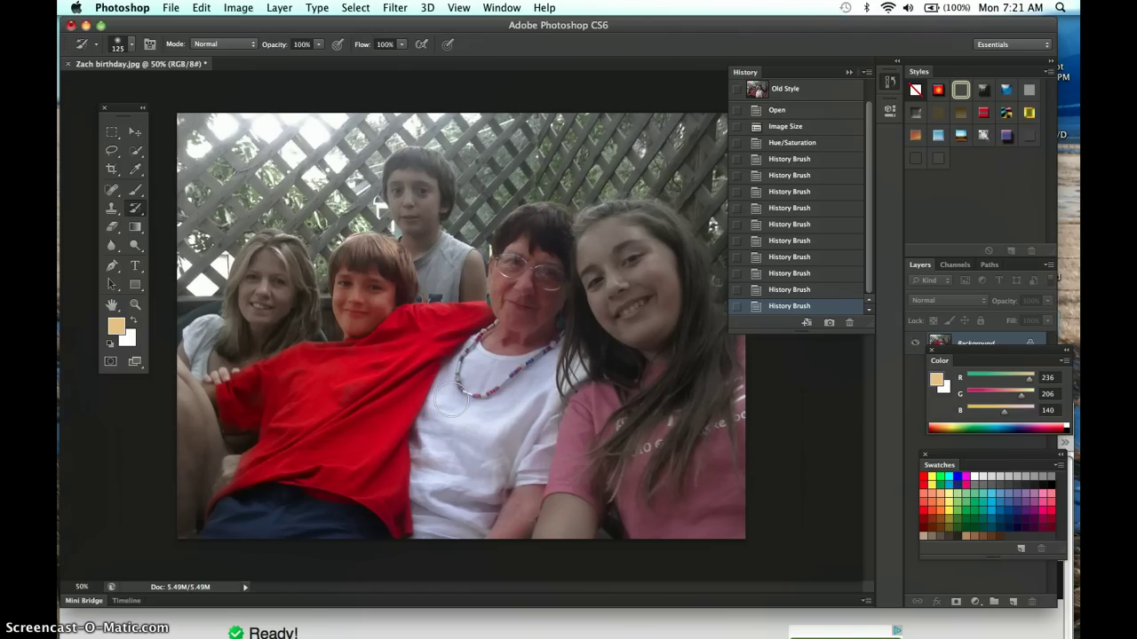
Paint the original colours back over the standing boy's face, hair and sleeveless shirt with the History Brush.
mouse_move(423, 277)
left_mouse_down()
mouse_move(418, 200)
mouse_move(440, 280)
mouse_move(422, 209)
mouse_move(403, 334)
mouse_move(357, 343)
mouse_move(212, 322)
left_mouse_up()
left_click(134, 306)
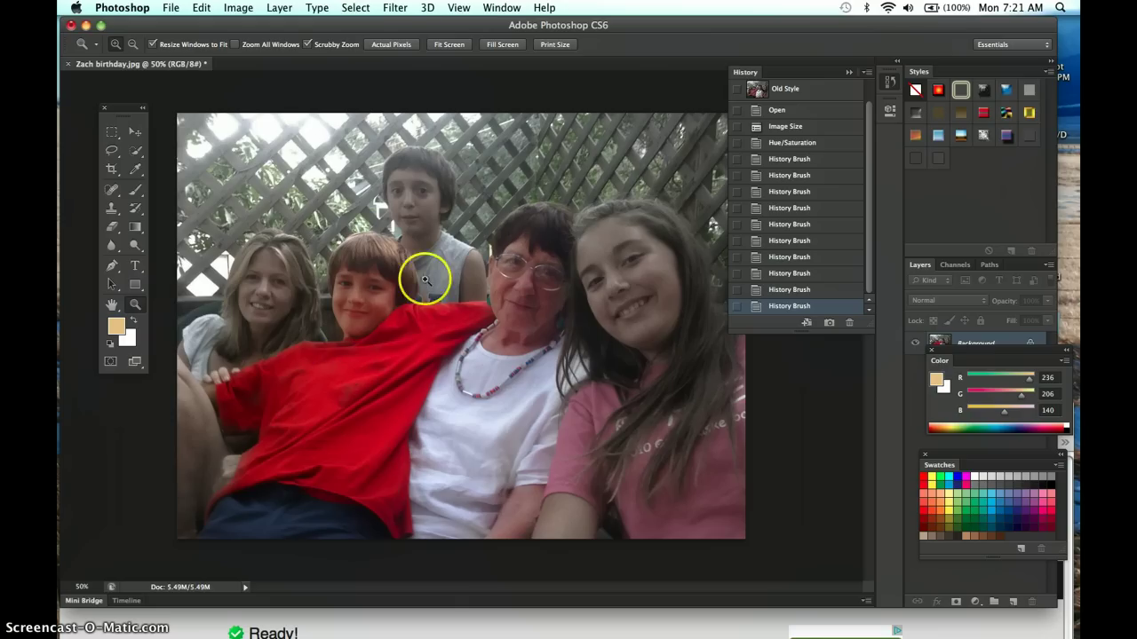
left_click_drag(428, 227, 427, 227)
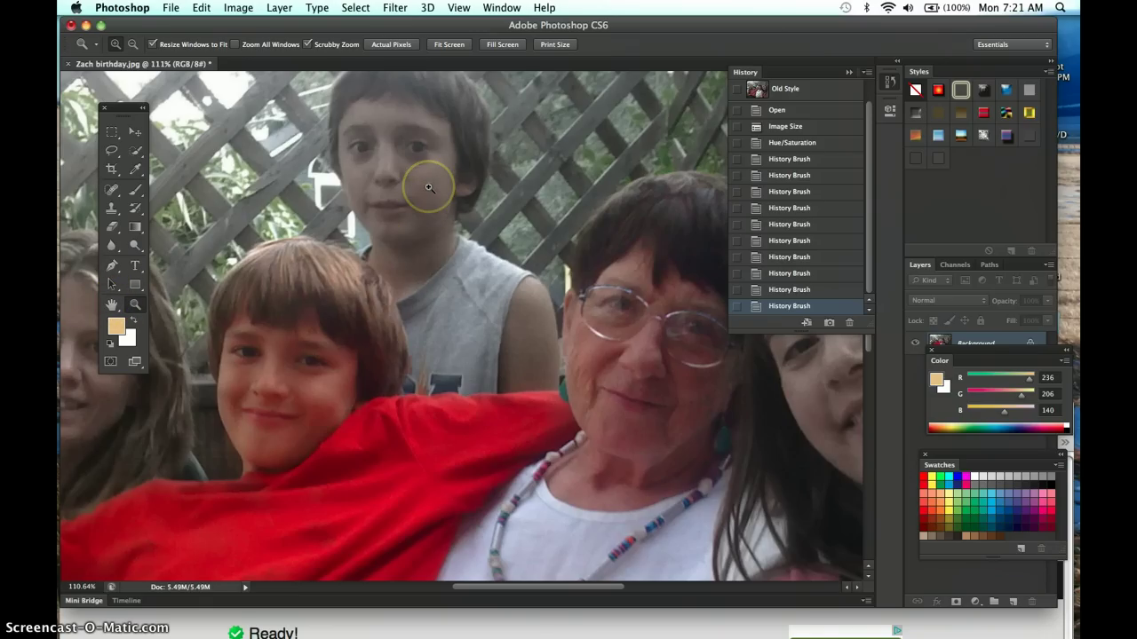
key("space")
left_click_drag(421, 157, 429, 243)
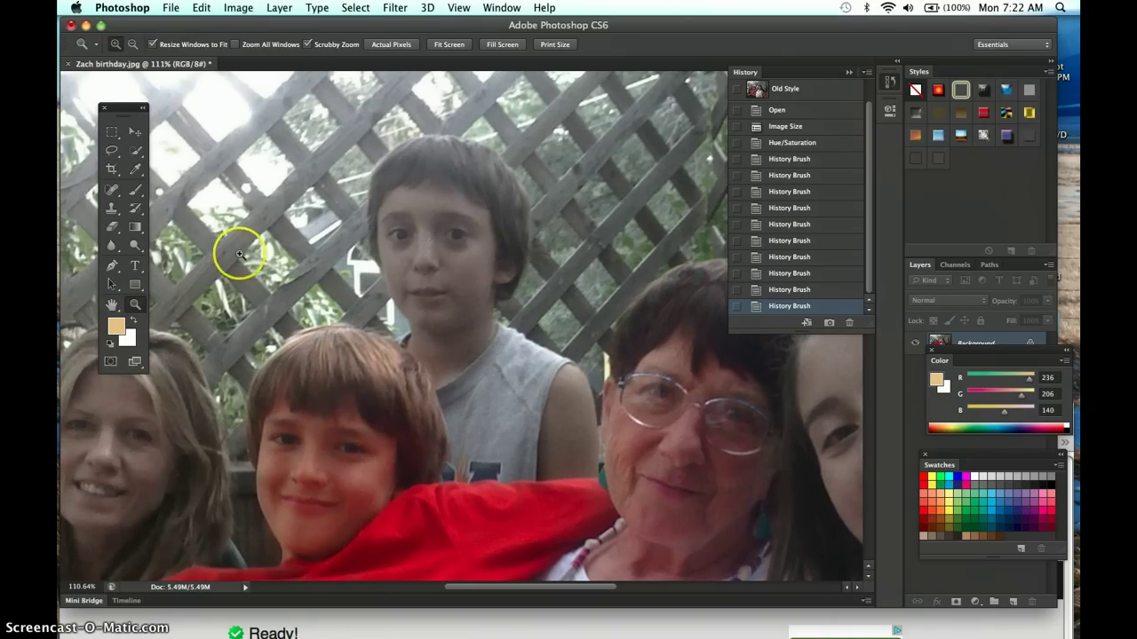
left_click(133, 214)
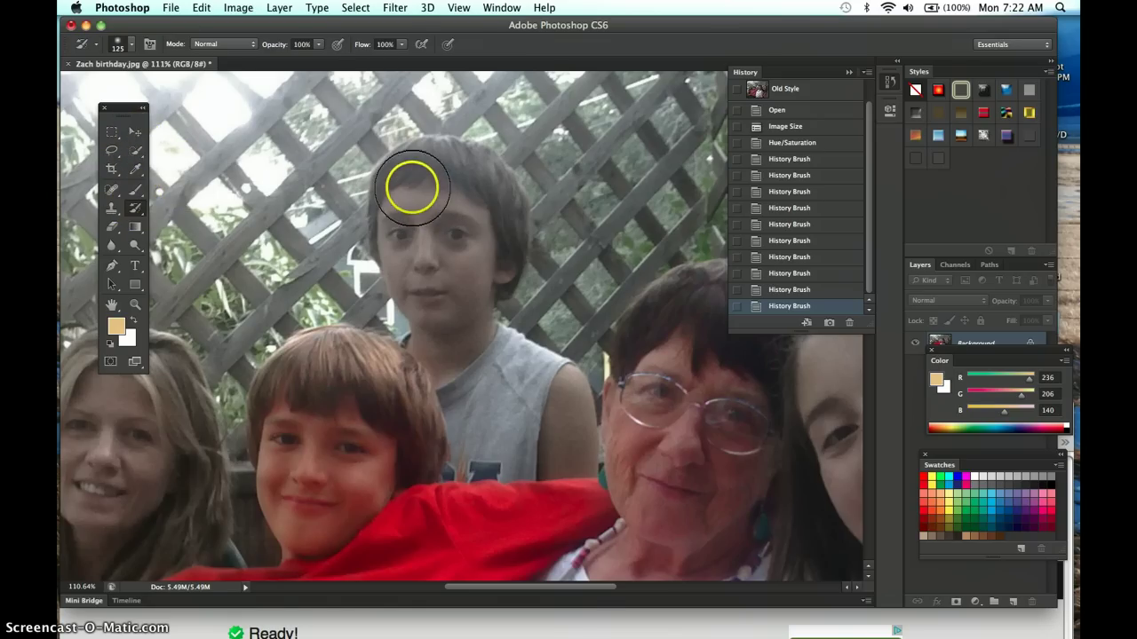
left_click(410, 183)
mouse_move(410, 183)
left_mouse_down()
mouse_move(482, 202)
mouse_move(459, 253)
mouse_move(410, 212)
mouse_move(407, 240)
mouse_move(406, 209)
mouse_move(410, 195)
mouse_move(454, 311)
mouse_move(454, 214)
mouse_move(439, 307)
mouse_move(422, 268)
mouse_move(448, 293)
mouse_move(456, 364)
mouse_move(444, 380)
mouse_move(491, 385)
mouse_move(494, 361)
mouse_move(554, 402)
mouse_move(561, 444)
mouse_move(549, 475)
mouse_move(499, 414)
mouse_move(476, 466)
mouse_move(443, 381)
mouse_move(455, 427)
mouse_move(486, 475)
mouse_move(514, 421)
mouse_move(537, 425)
mouse_move(552, 397)
mouse_move(558, 467)
mouse_move(467, 474)
mouse_move(450, 376)
mouse_move(462, 471)
mouse_move(447, 353)
mouse_move(408, 373)
mouse_move(452, 384)
mouse_move(477, 426)
mouse_move(452, 350)
mouse_move(446, 387)
left_mouse_up()
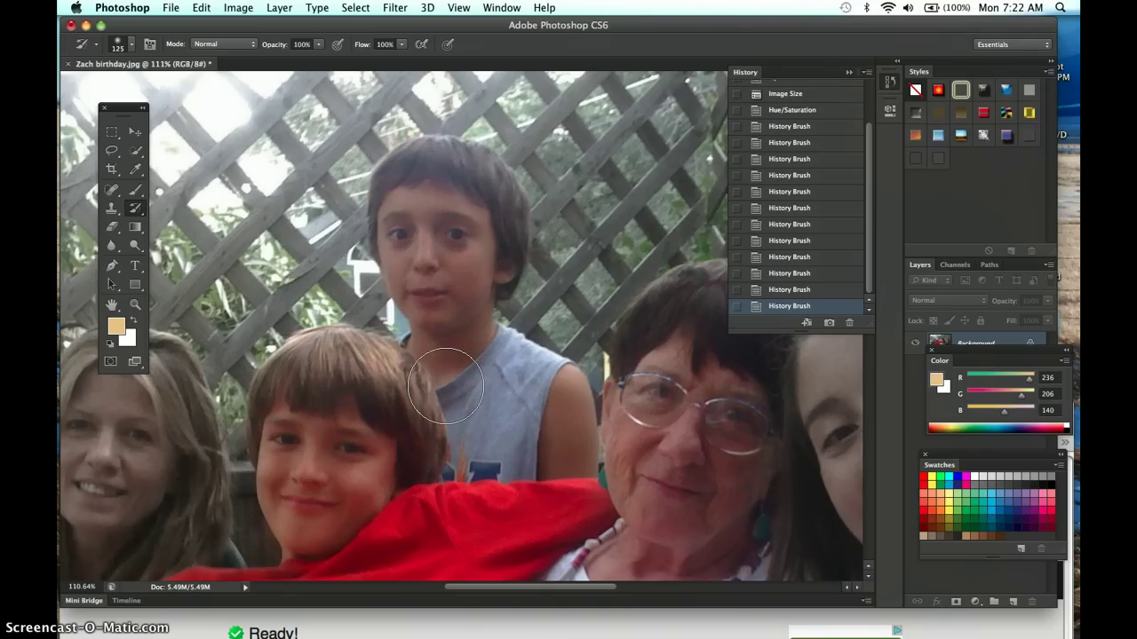
Brush the original colours over the front boy's hair and the fence foliage beside him.
mouse_move(326, 384)
left_mouse_down()
mouse_move(245, 303)
mouse_move(241, 274)
mouse_move(336, 340)
mouse_move(247, 290)
mouse_move(251, 328)
mouse_move(220, 293)
mouse_move(247, 274)
mouse_move(282, 312)
mouse_move(270, 339)
left_mouse_up()
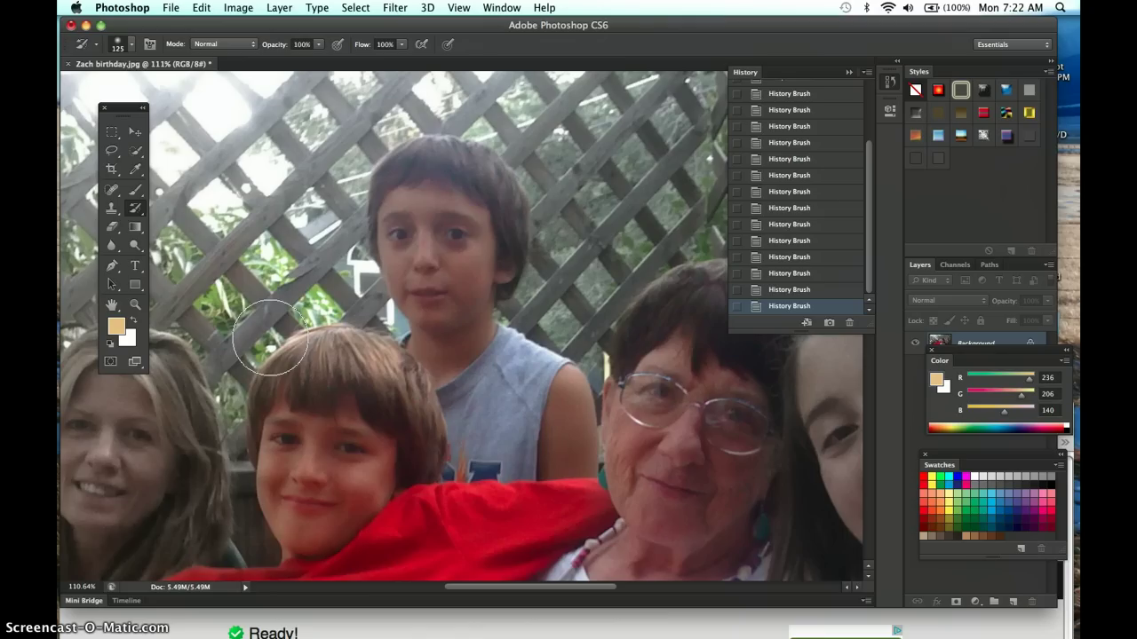
mouse_move(272, 340)
left_mouse_down()
mouse_move(309, 236)
mouse_move(386, 278)
mouse_move(464, 394)
left_mouse_up()
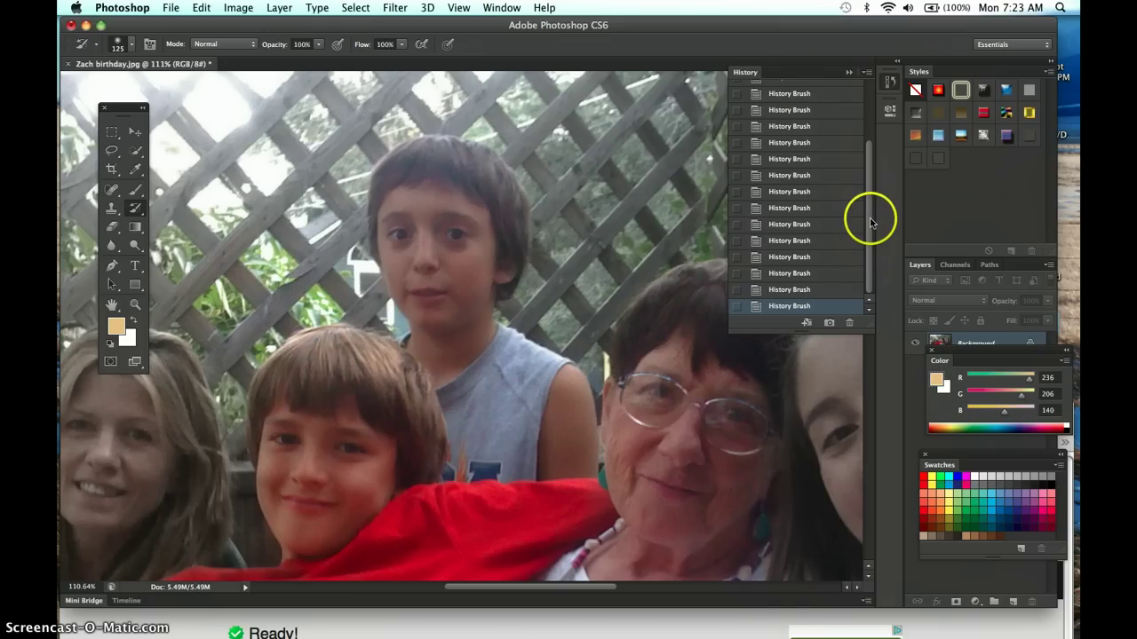
Make the Old Style snapshot the History Brush source and paint the fence foliage beside the boys back to the desaturated look.
left_click_drag(871, 222, 871, 155)
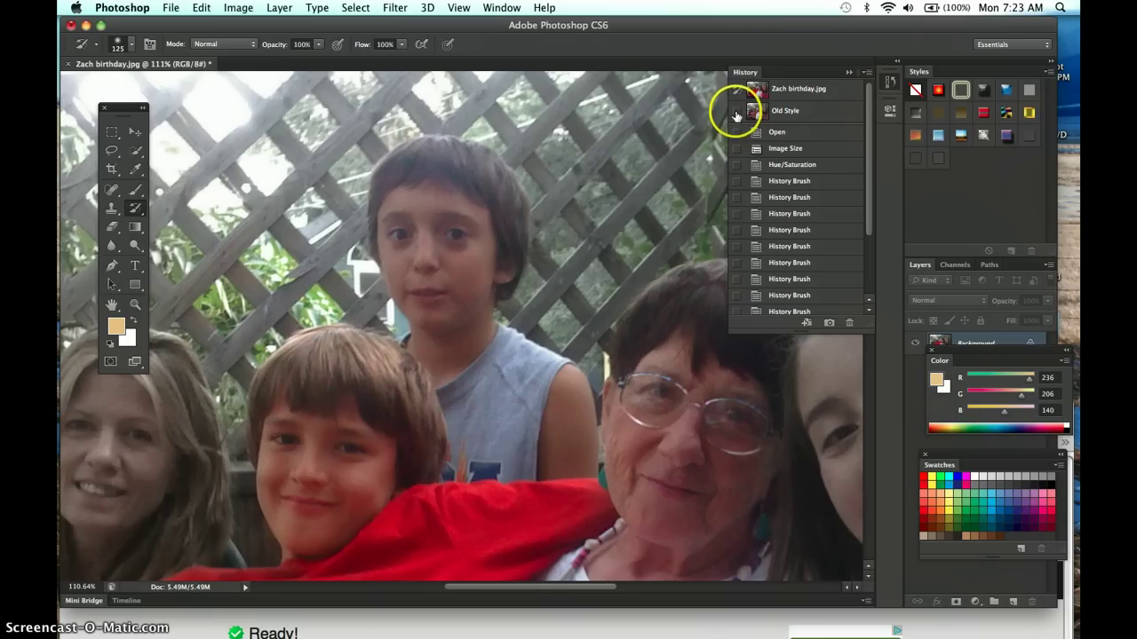
left_click(736, 111)
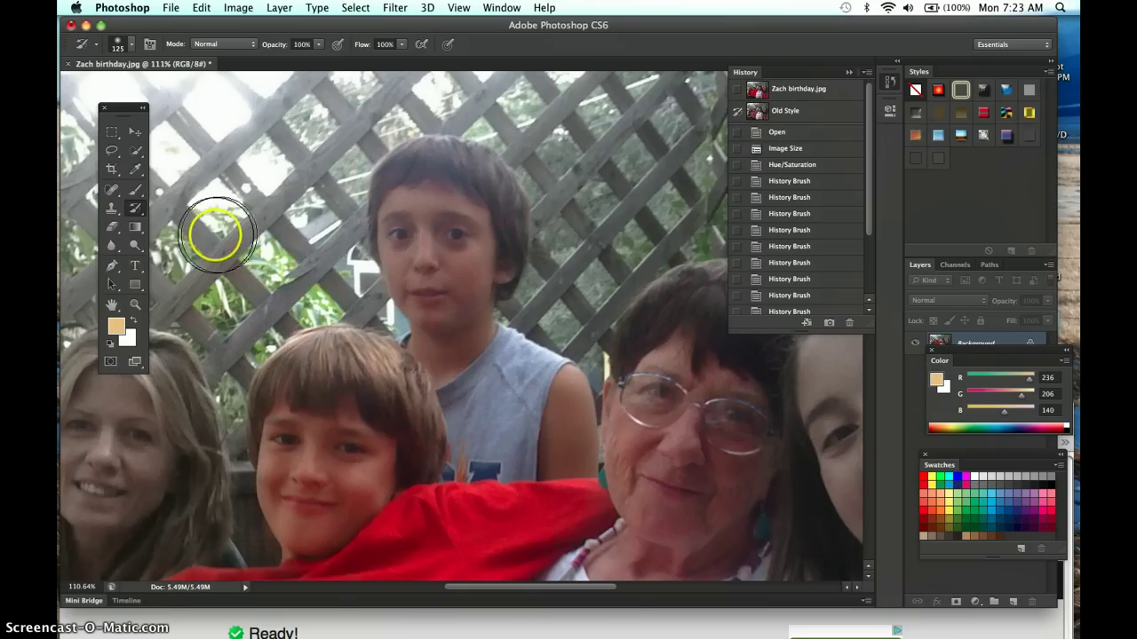
mouse_move(210, 292)
left_mouse_down()
mouse_move(187, 238)
mouse_move(242, 278)
mouse_move(284, 265)
mouse_move(279, 237)
mouse_move(336, 281)
mouse_move(234, 333)
mouse_move(238, 294)
mouse_move(316, 281)
mouse_move(207, 196)
mouse_move(231, 249)
mouse_move(221, 314)
mouse_move(215, 219)
mouse_move(249, 246)
mouse_move(232, 325)
mouse_move(258, 311)
mouse_move(271, 238)
left_mouse_up()
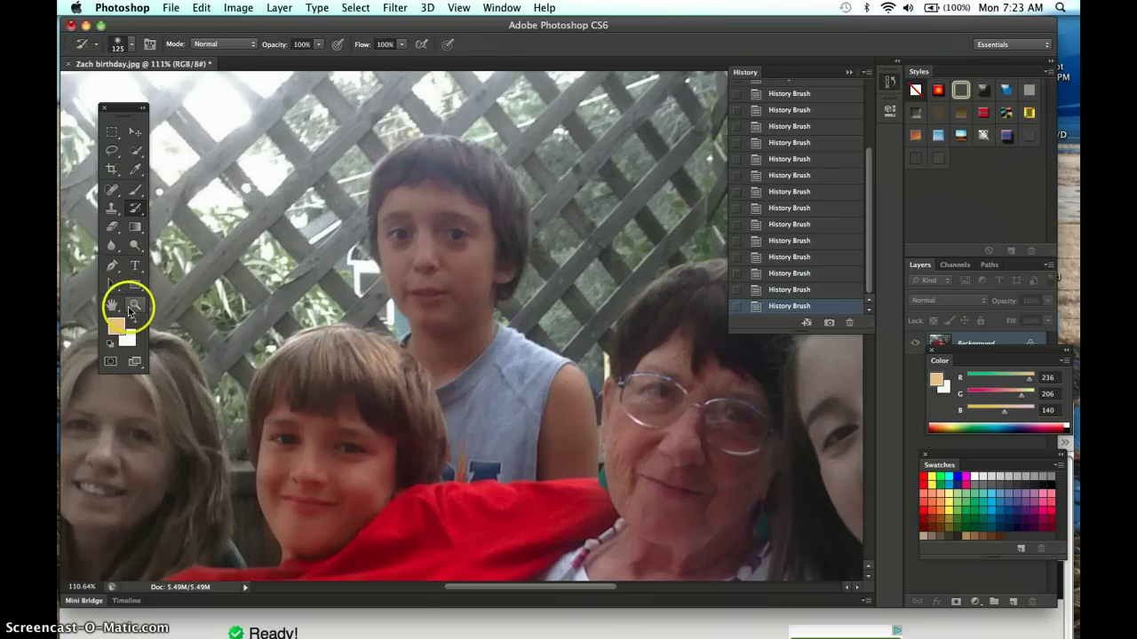
left_click(136, 305)
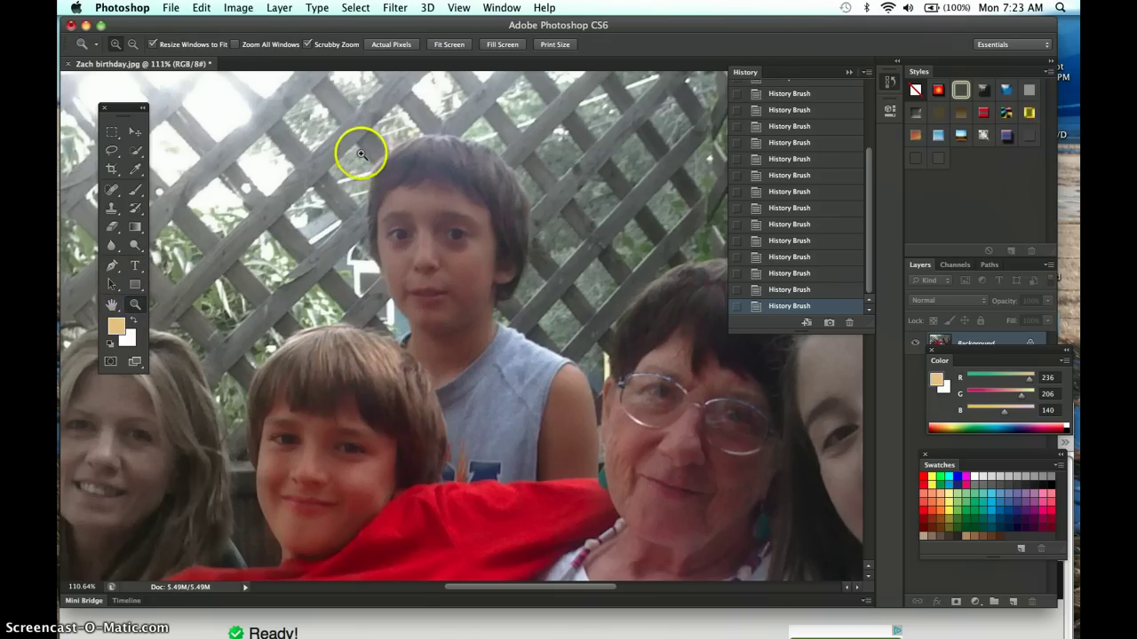
left_click(449, 44)
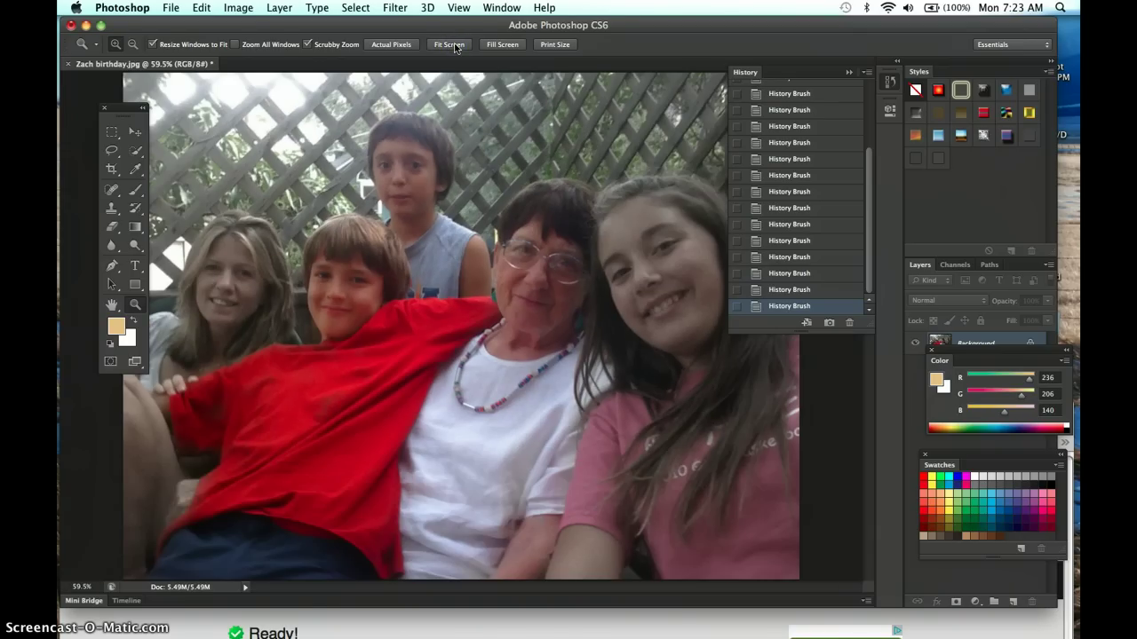